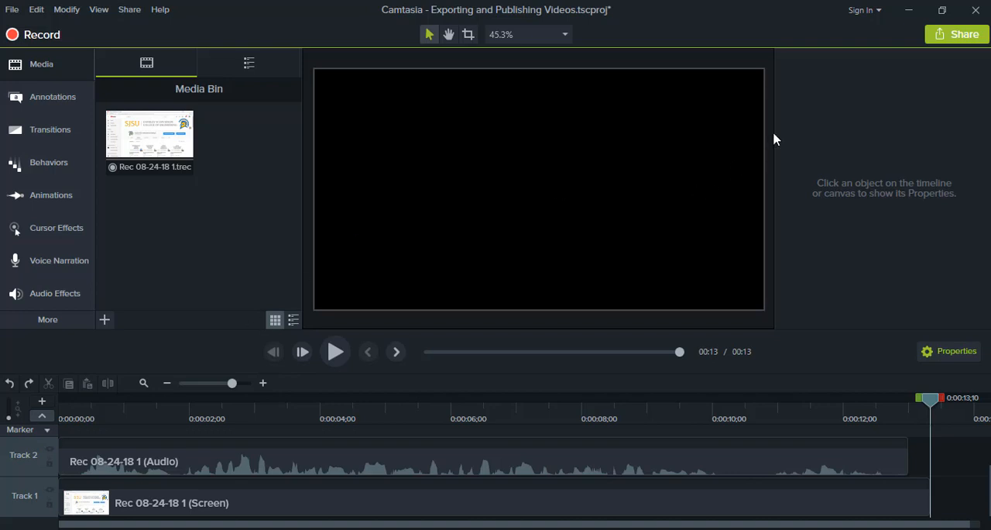
# - Start producing the project to a local file with custom production settings in MP4 - Smart Player (HTML5) format
pyautogui.click(951, 37)
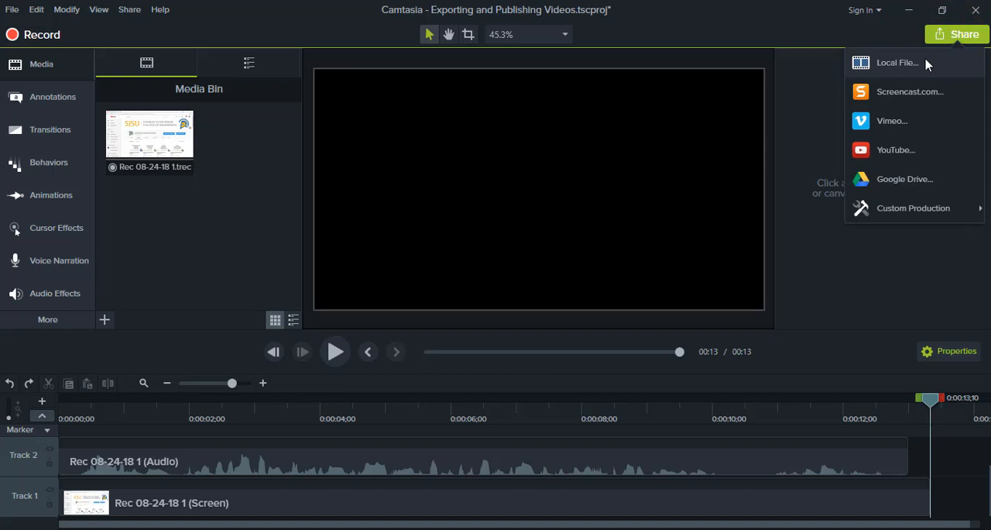
pyautogui.click(926, 64)
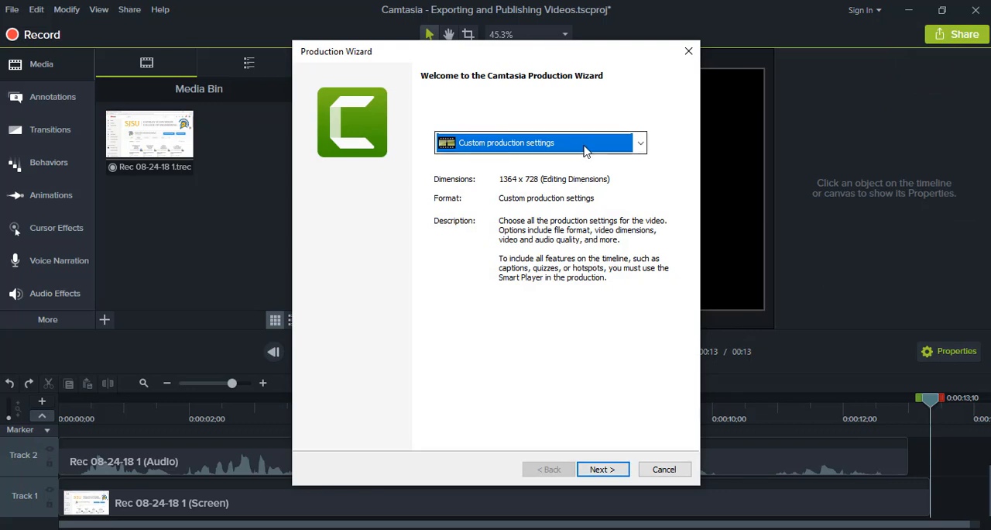
pyautogui.click(640, 142)
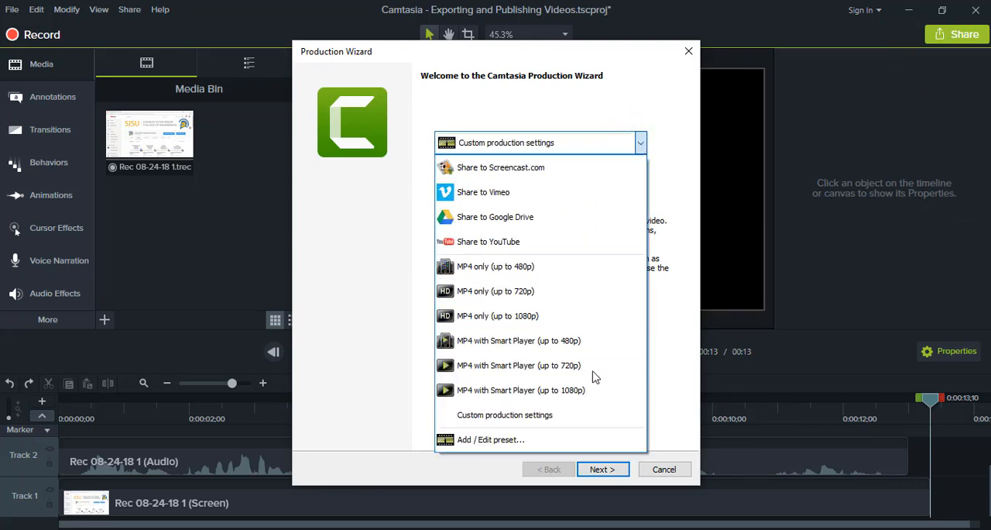
pyautogui.click(593, 418)
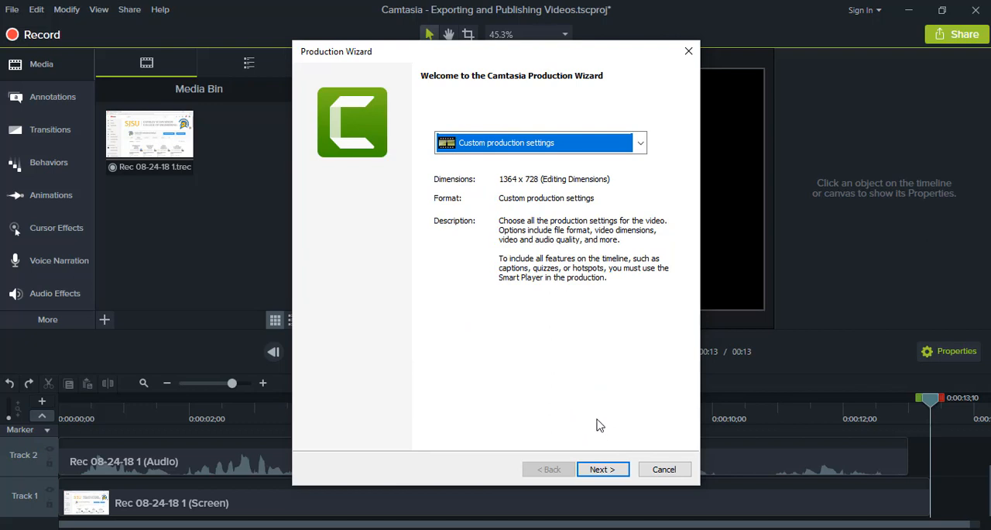
pyautogui.click(603, 471)
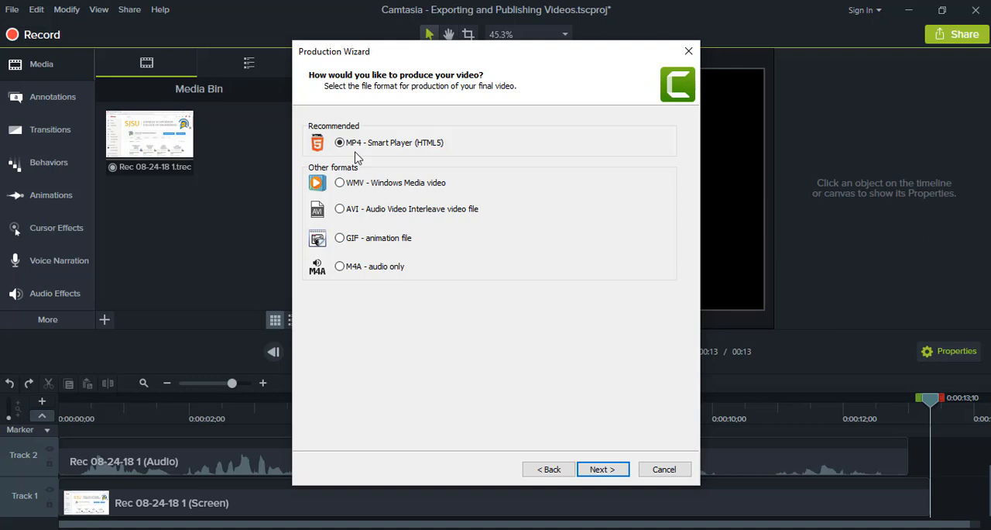
pyautogui.click(598, 471)
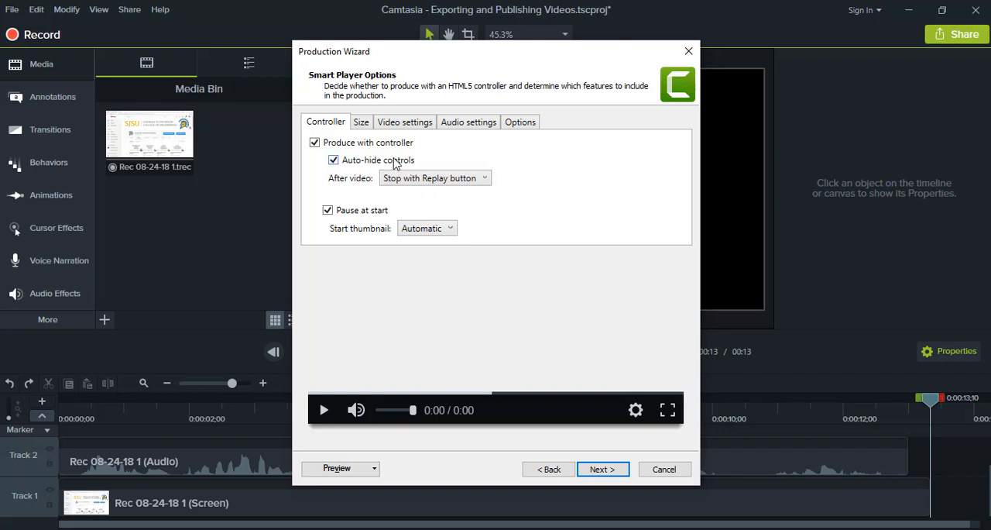
# - Review the Smart Player size, video, audio, feature and controller settings in the Production Wizard
pyautogui.click(364, 122)
pyautogui.click(393, 123)
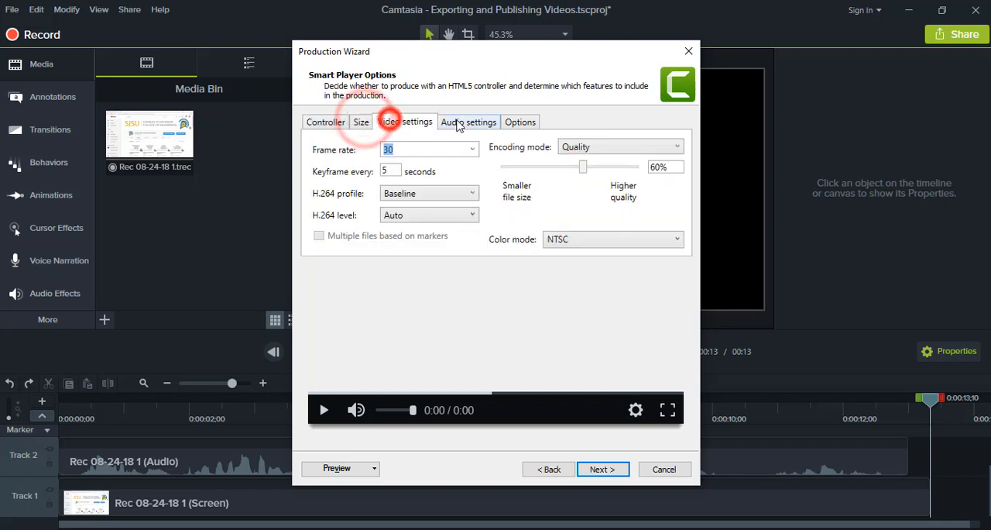
pyautogui.click(457, 123)
pyautogui.click(526, 122)
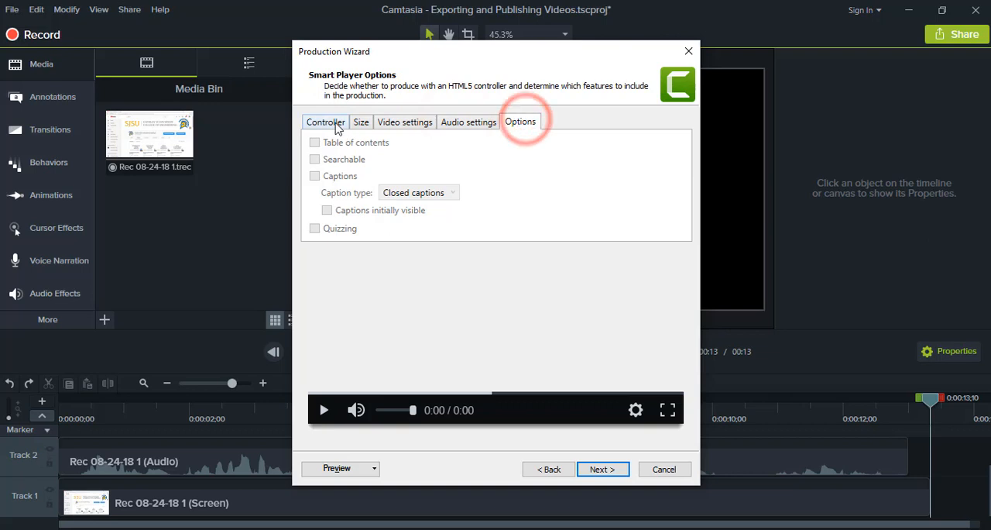
pyautogui.click(332, 124)
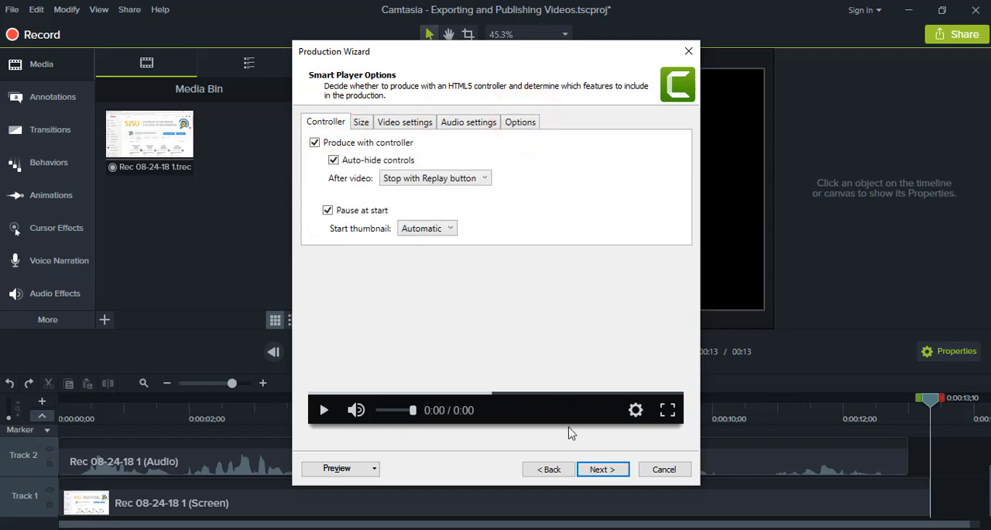
# - Accept the default Smart Player and video options, and produce the video under the name "Example Video" in the Camtasia Studio folder
pyautogui.click(595, 471)
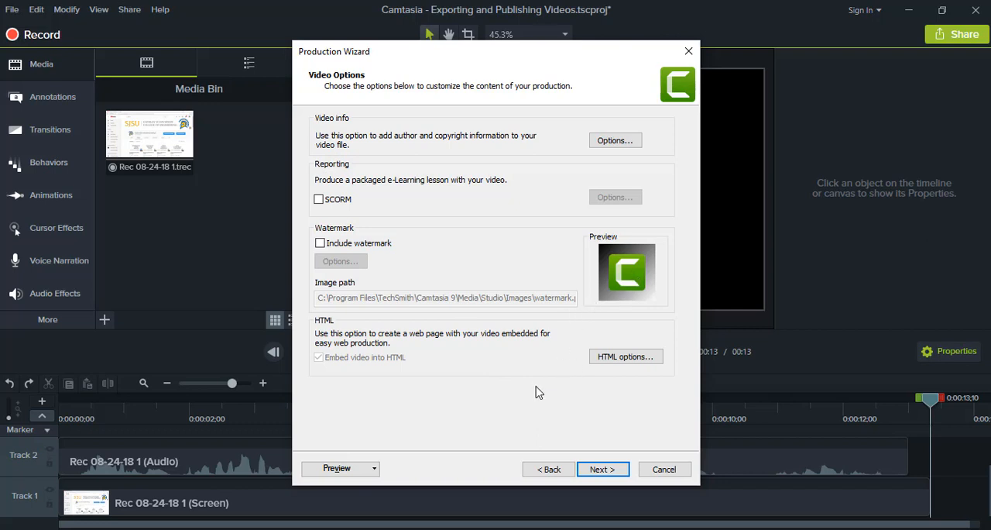
pyautogui.click(612, 472)
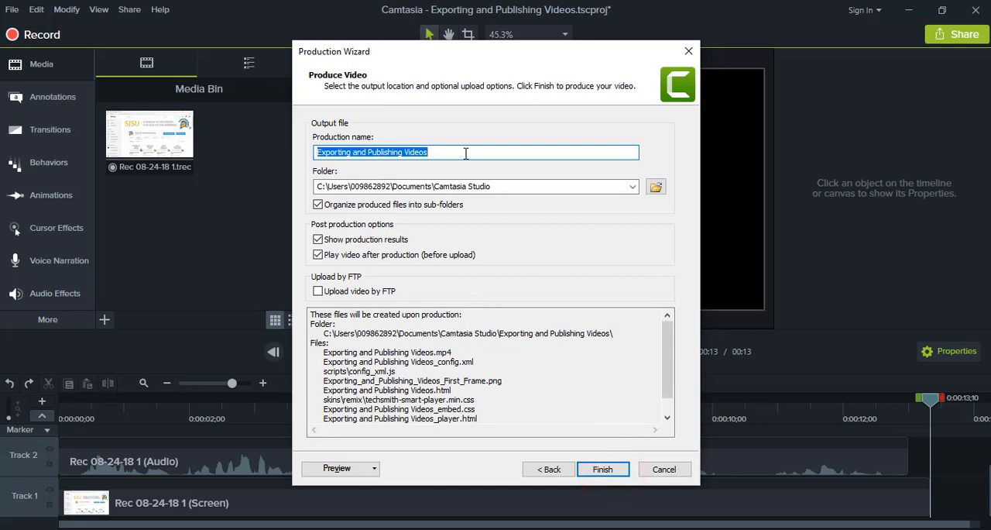
pyautogui.write('Exam')
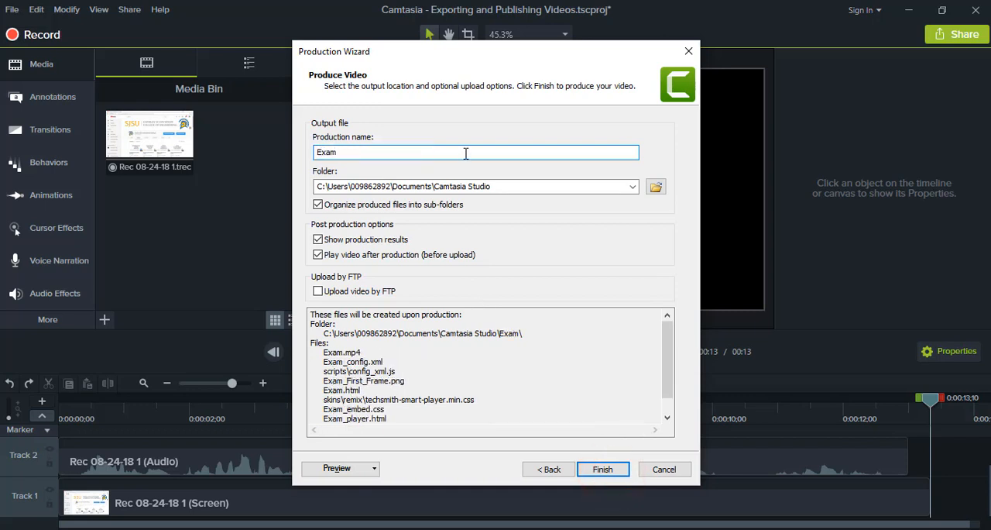
pyautogui.write('ple Video')
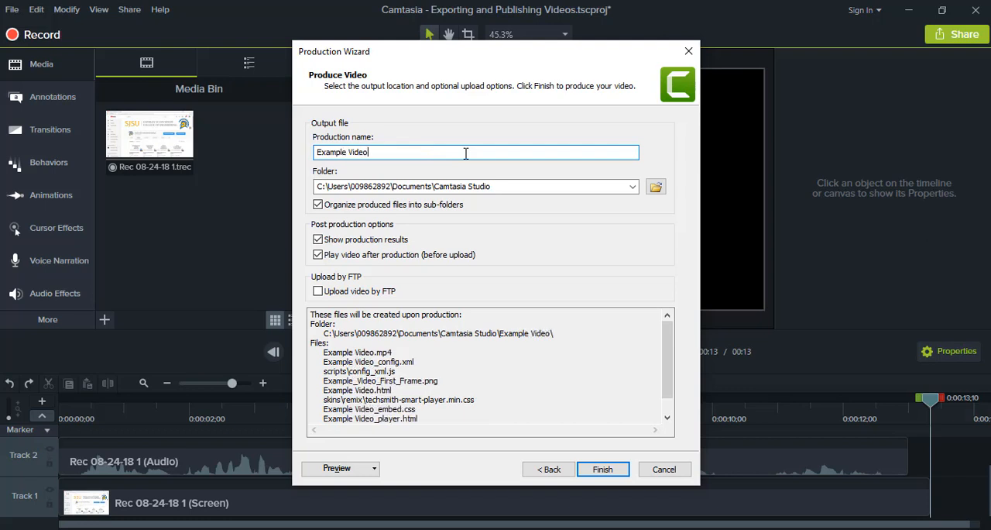
pyautogui.click(497, 186)
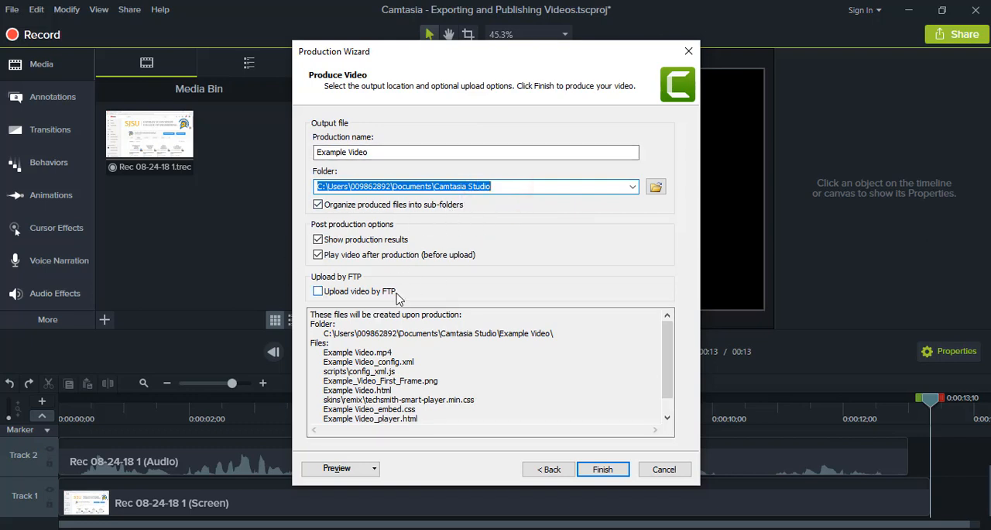
pyautogui.click(605, 471)
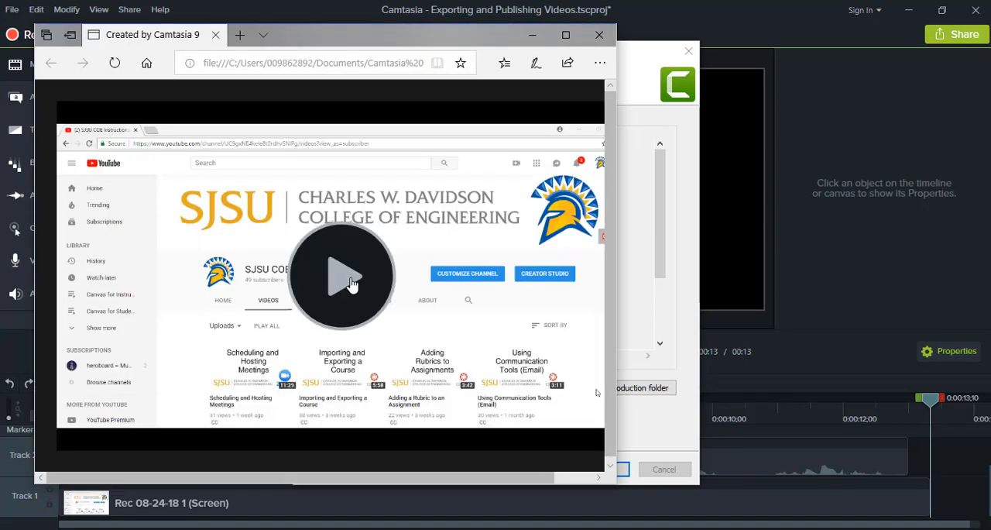
# - Check the produced video's playback and the production results, closing both when done
pyautogui.click(351, 284)
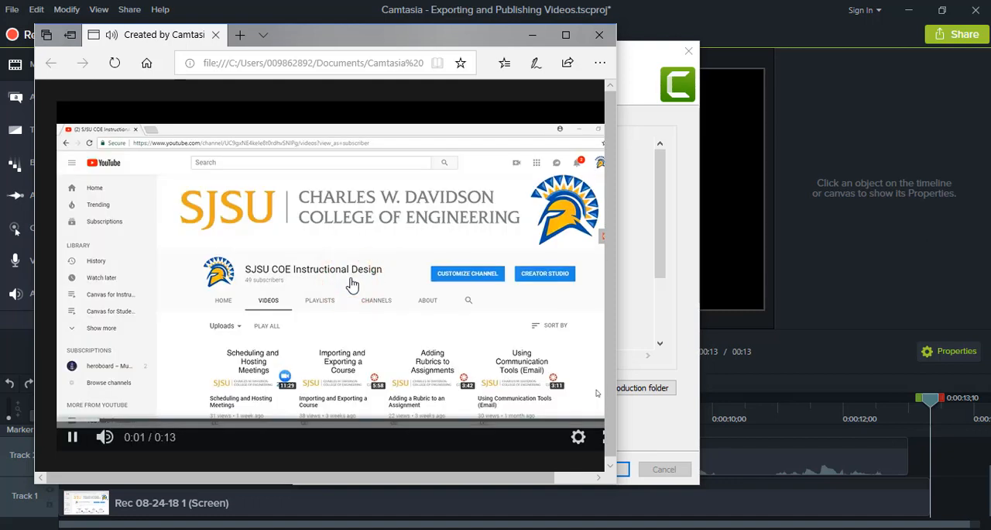
pyautogui.click(74, 439)
pyautogui.click(599, 37)
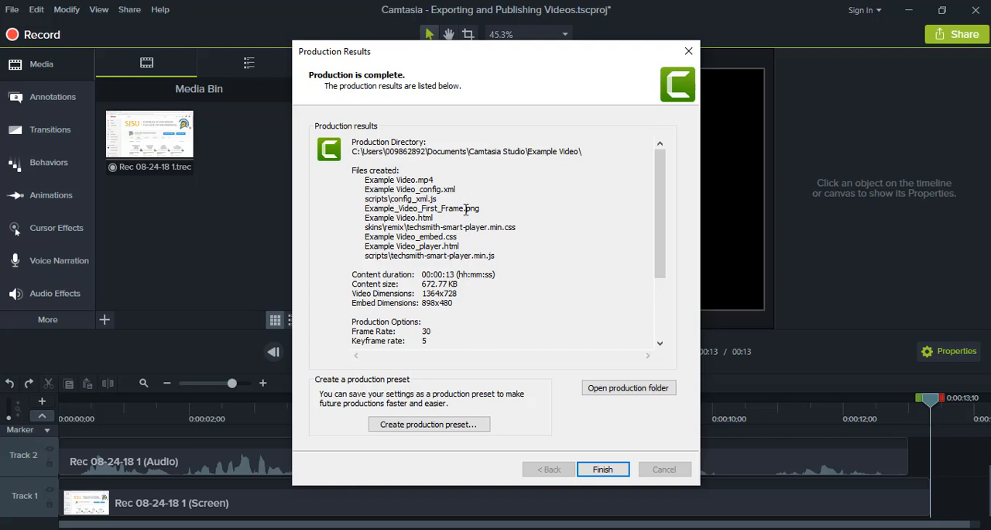
pyautogui.scroll(-4, 527, 241)
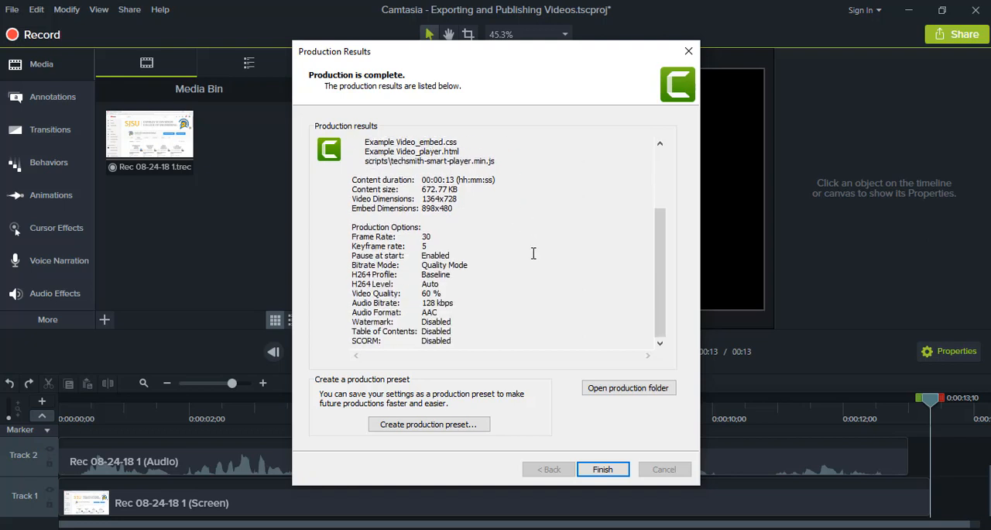
pyautogui.click(604, 470)
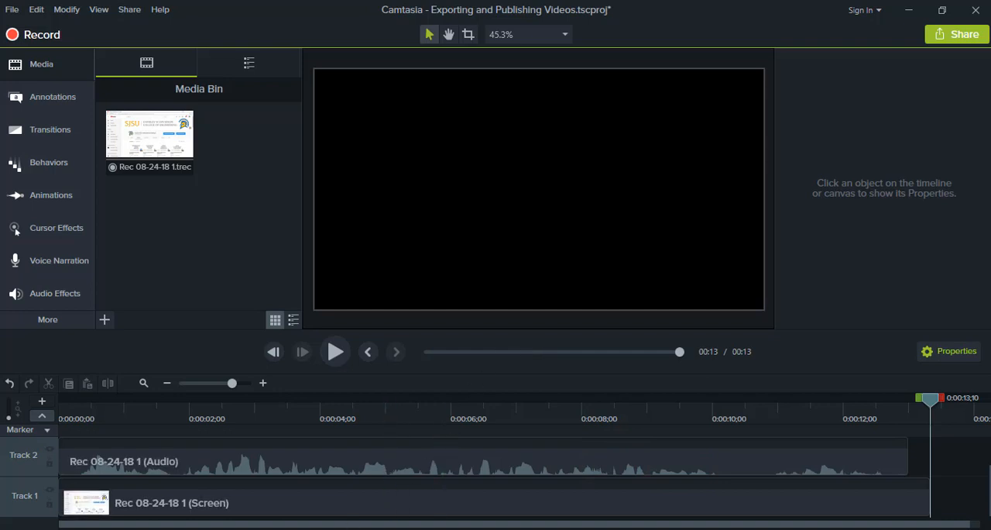
# - Switch to File Explorer and locate the Example Video MP4 file in Documents\Camtasia Studio\Example Video
pyautogui.click(340, 526)
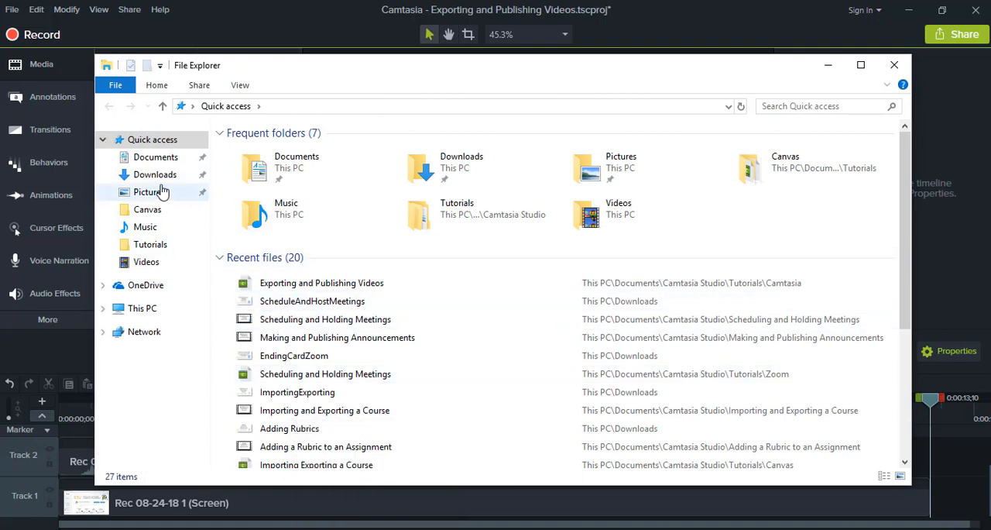
pyautogui.click(157, 157)
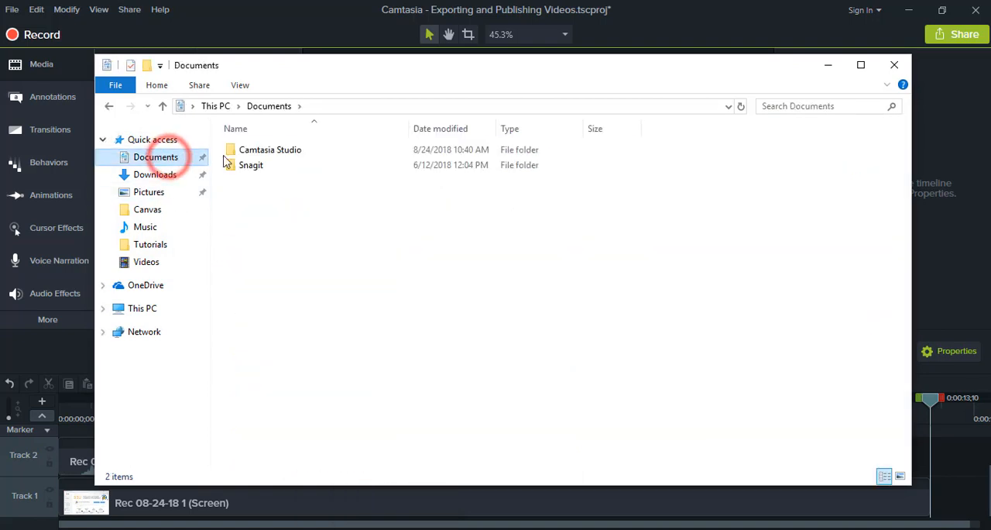
pyautogui.doubleClick(278, 152)
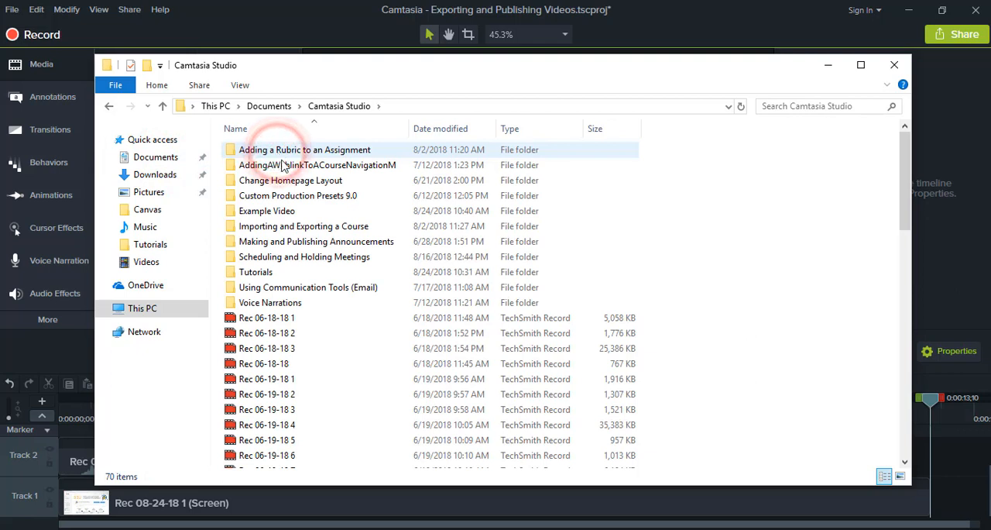
pyautogui.click(310, 214)
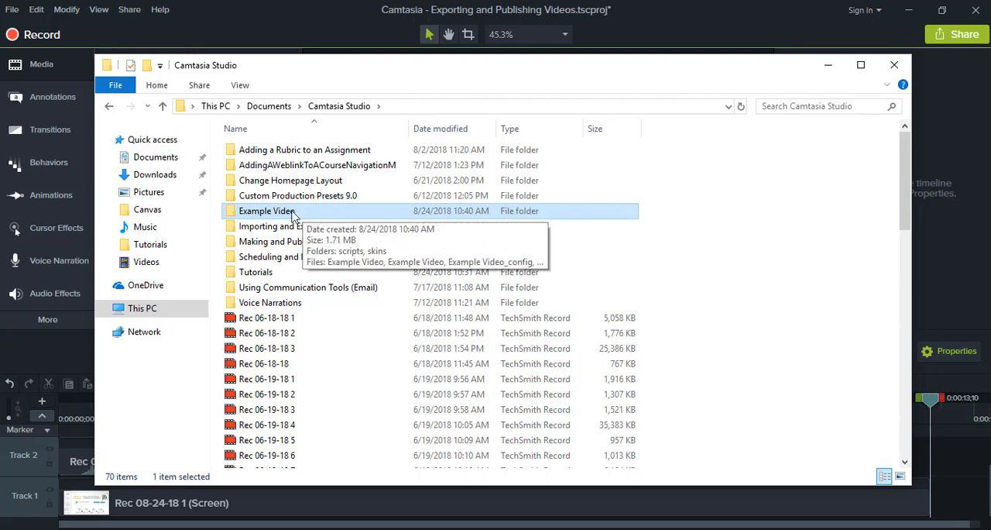
pyautogui.doubleClick(296, 216)
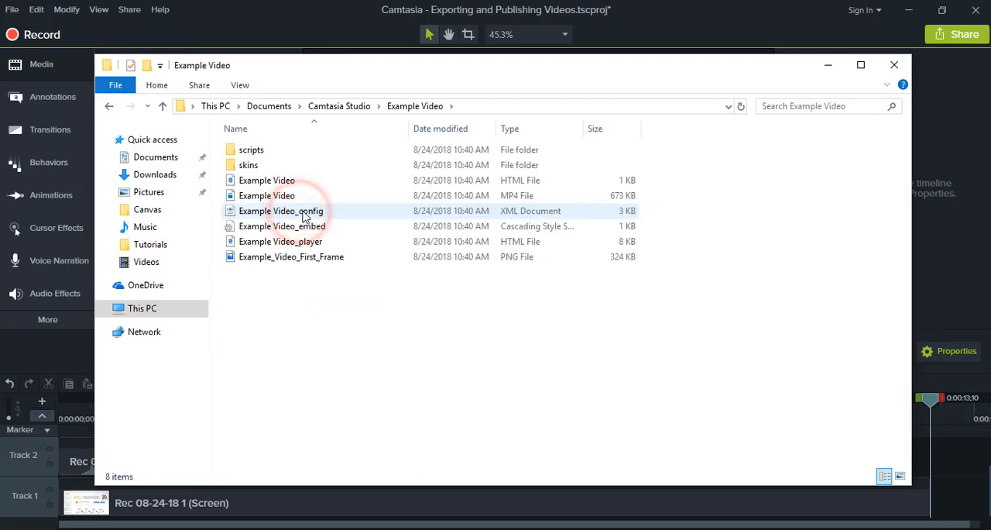
pyautogui.click(417, 198)
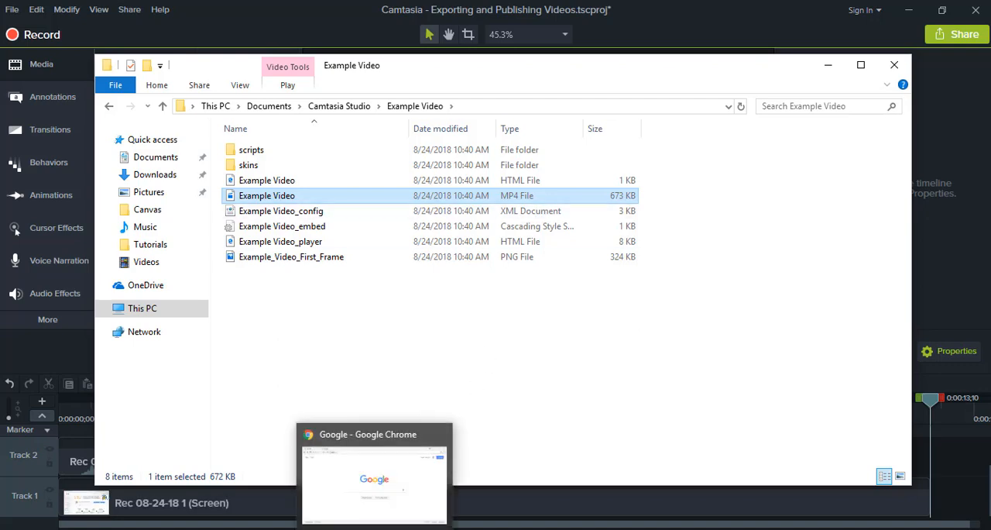
# - Switch to Google Chrome and open the YouTube website
pyautogui.click(378, 525)
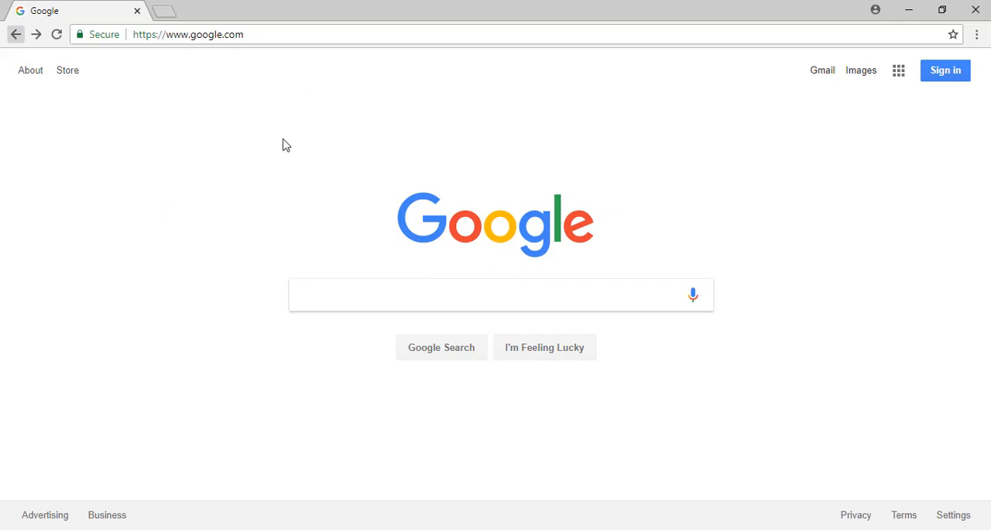
pyautogui.click(270, 34)
pyautogui.write('youtub')
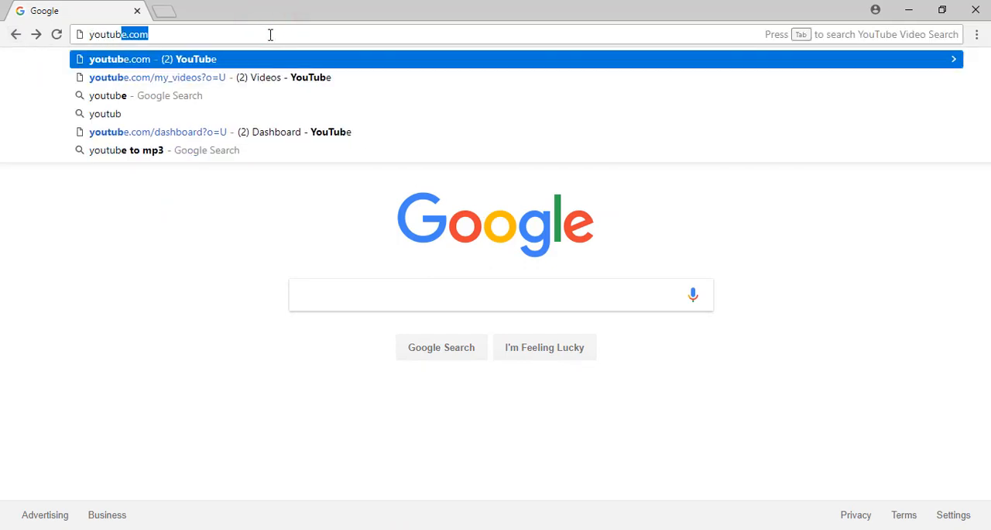
pyautogui.write('e')
pyautogui.press('Return')
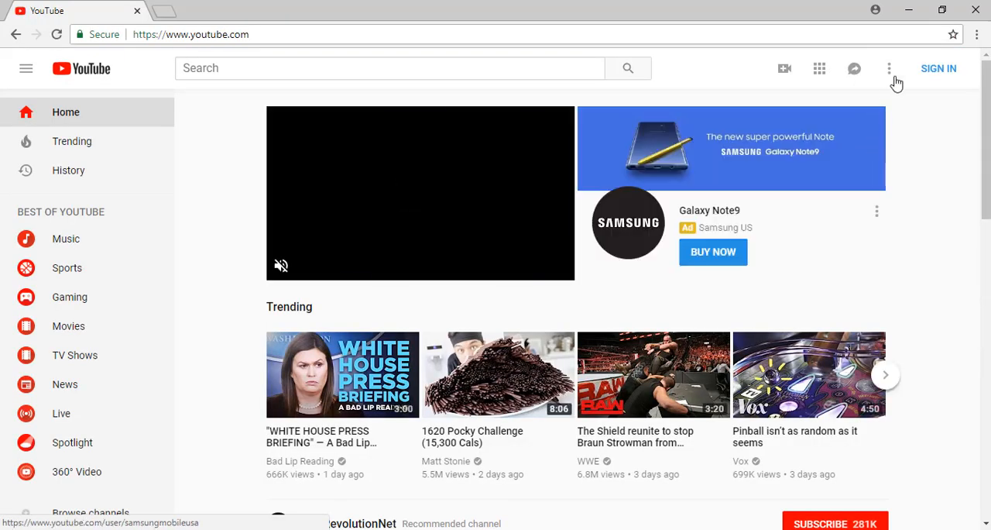
# - Sign in to YouTube with the saved SJSU COE account, entering the account password
pyautogui.click(938, 71)
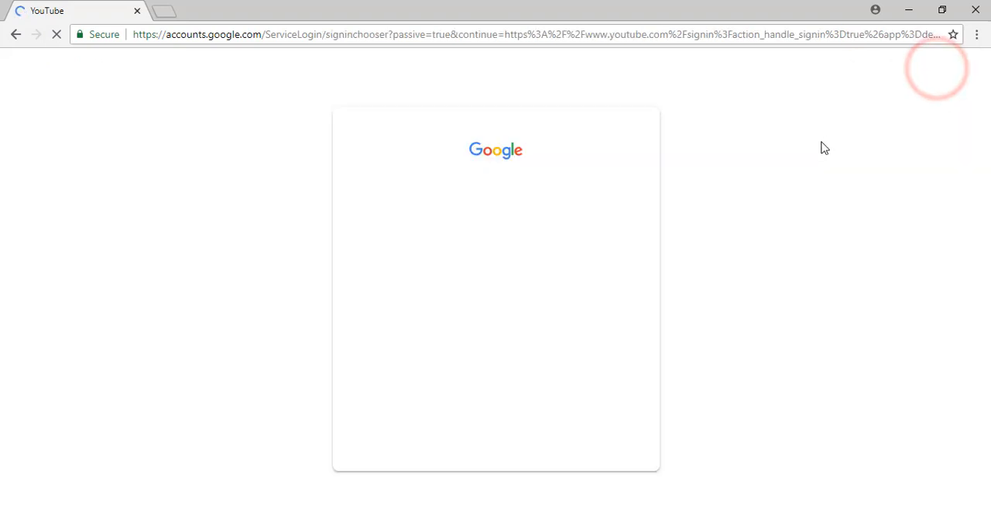
pyautogui.click(505, 221)
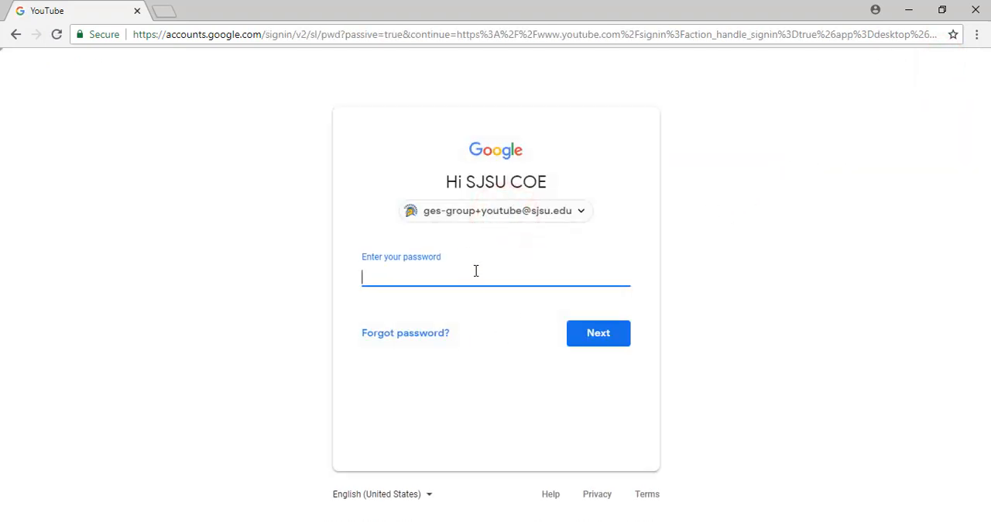
pyautogui.write('•')
pyautogui.press('Return')
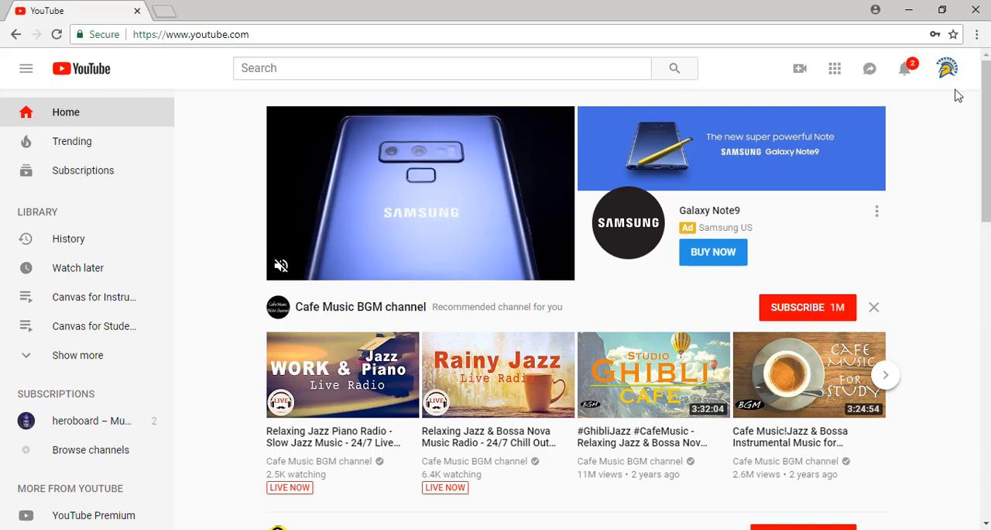
# - Open the YouTube video upload page and set the upload's privacy to Private
pyautogui.click(800, 72)
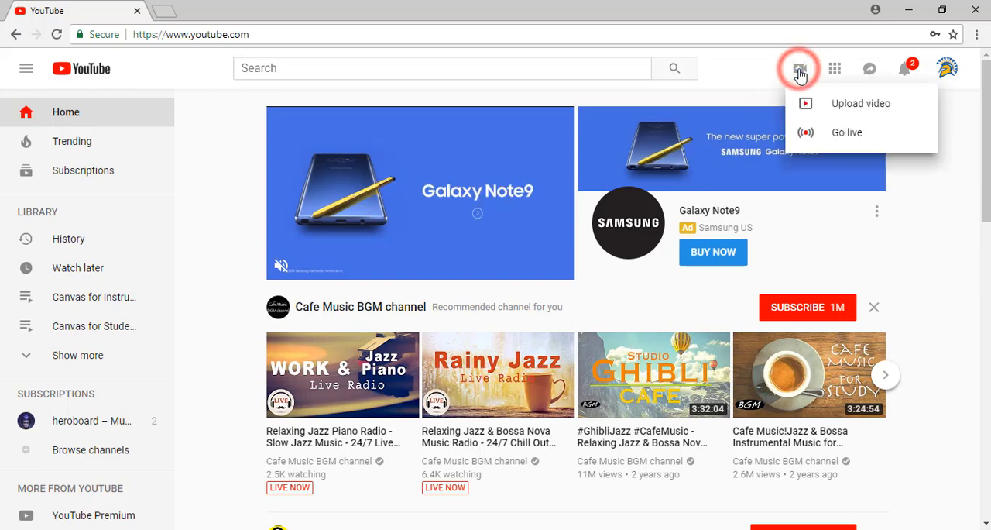
pyautogui.click(835, 112)
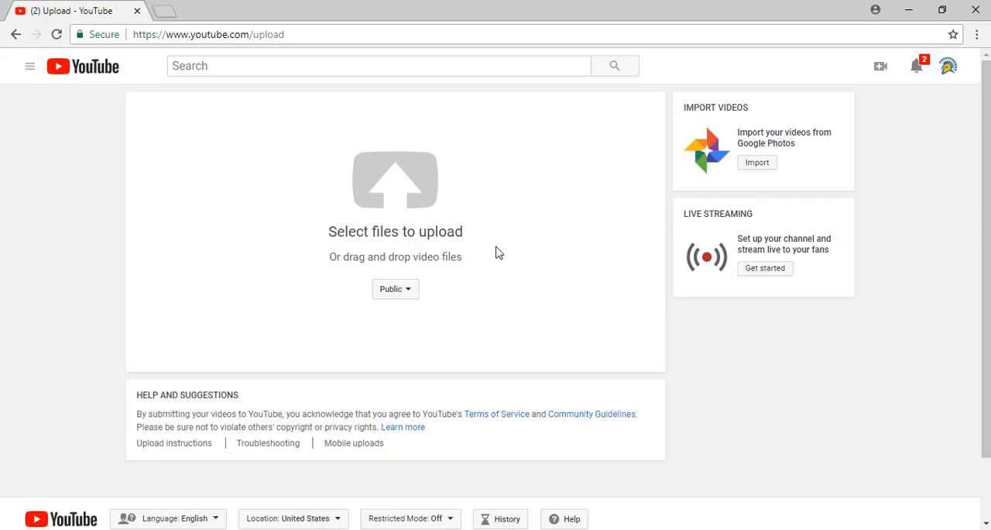
pyautogui.click(413, 293)
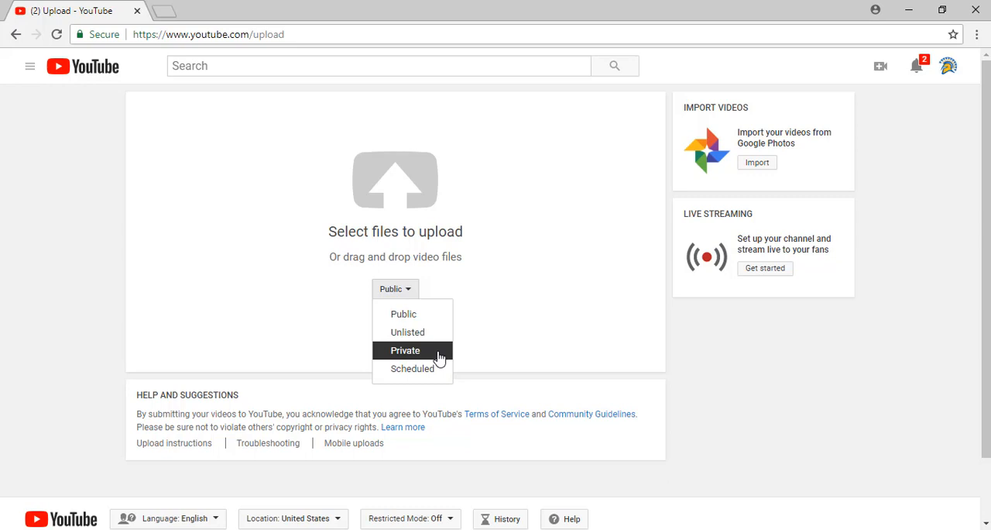
pyautogui.click(439, 358)
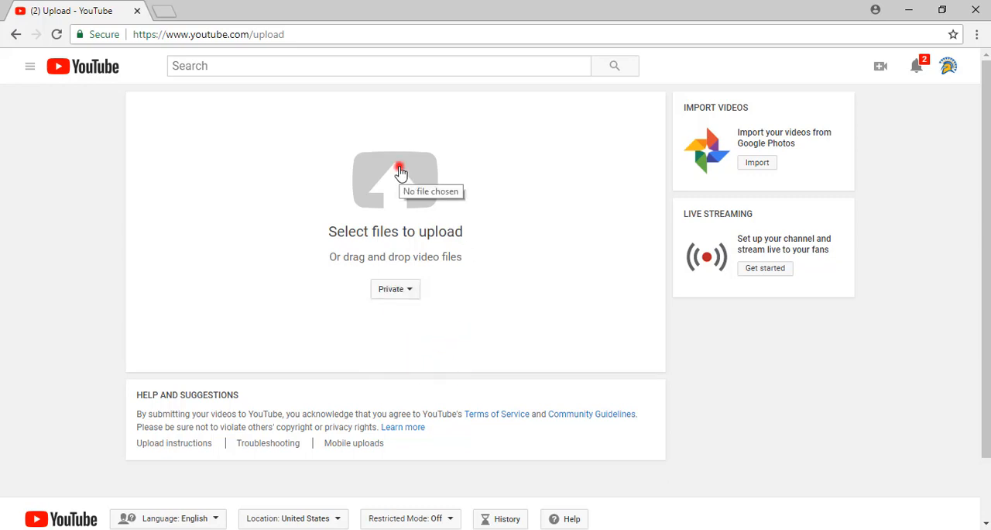
# - Upload the Example Video MP4 file from Documents\Camtasia Studio\Example Video
pyautogui.click(400, 172)
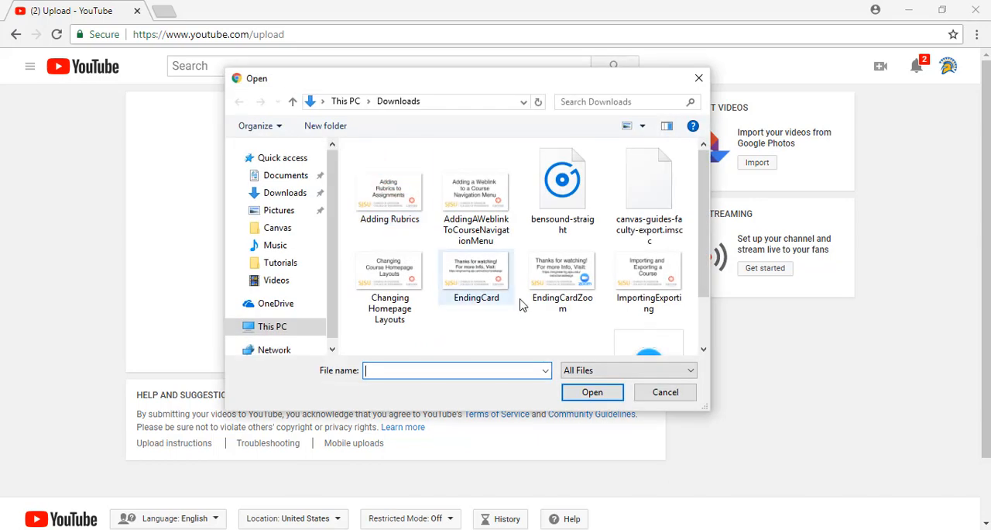
pyautogui.click(294, 180)
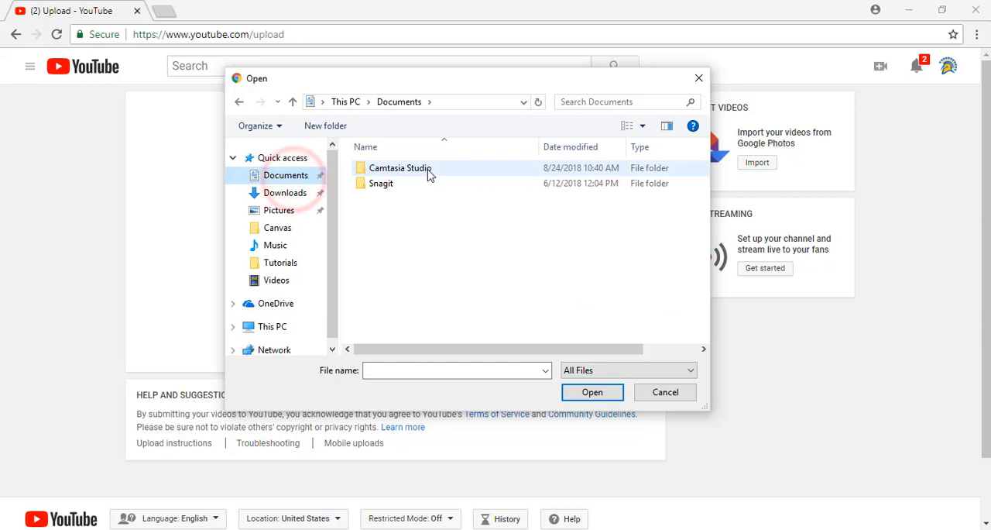
pyautogui.doubleClick(430, 171)
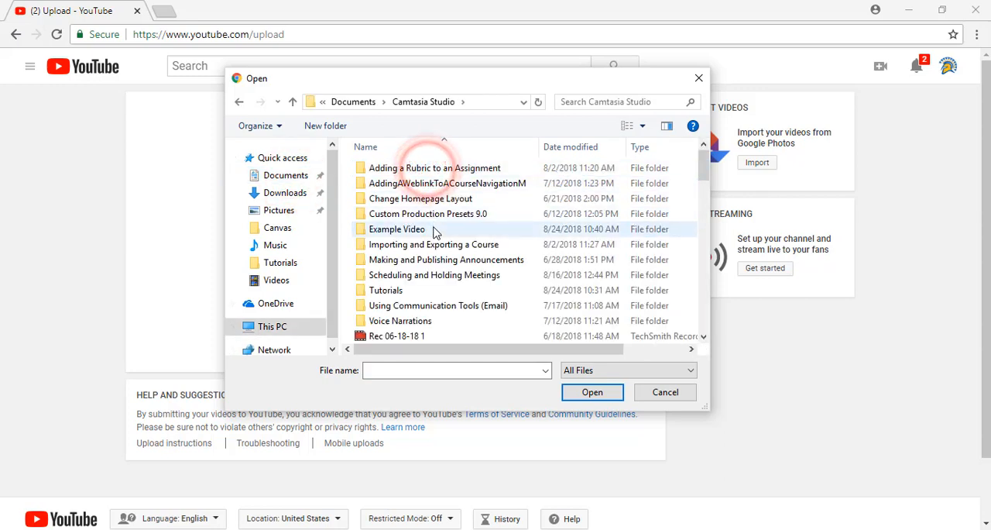
pyautogui.doubleClick(419, 229)
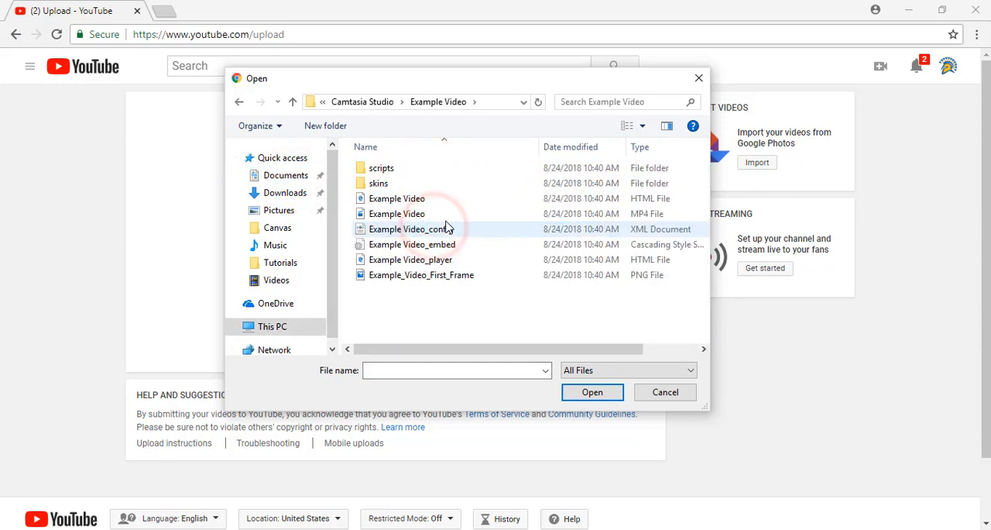
pyautogui.click(457, 214)
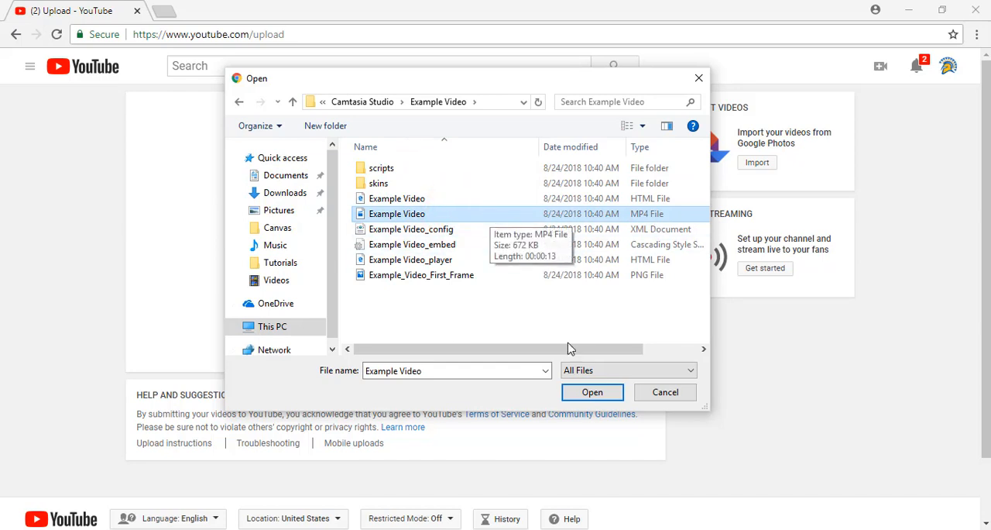
pyautogui.click(586, 395)
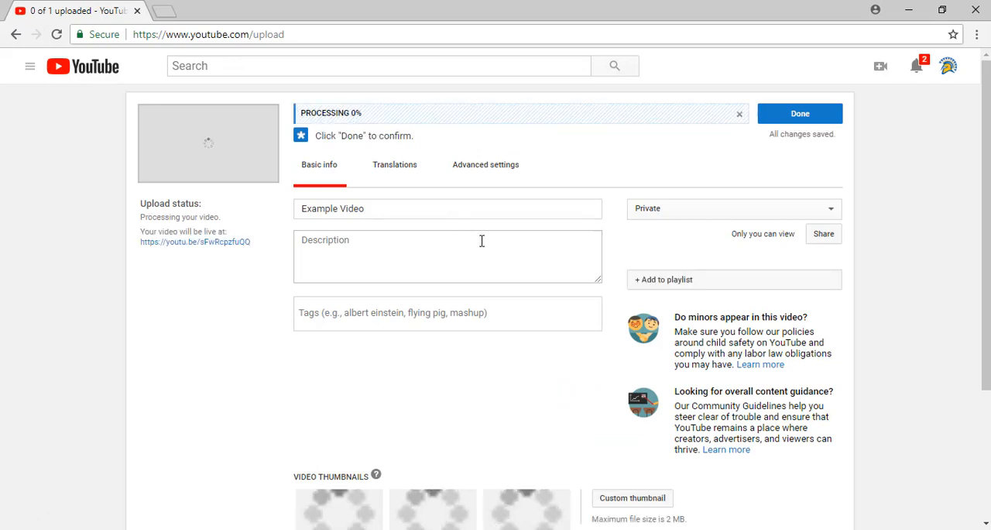
# - Keep the title Example Video and enter "Example Description" as the video's description
pyautogui.doubleClick(448, 210)
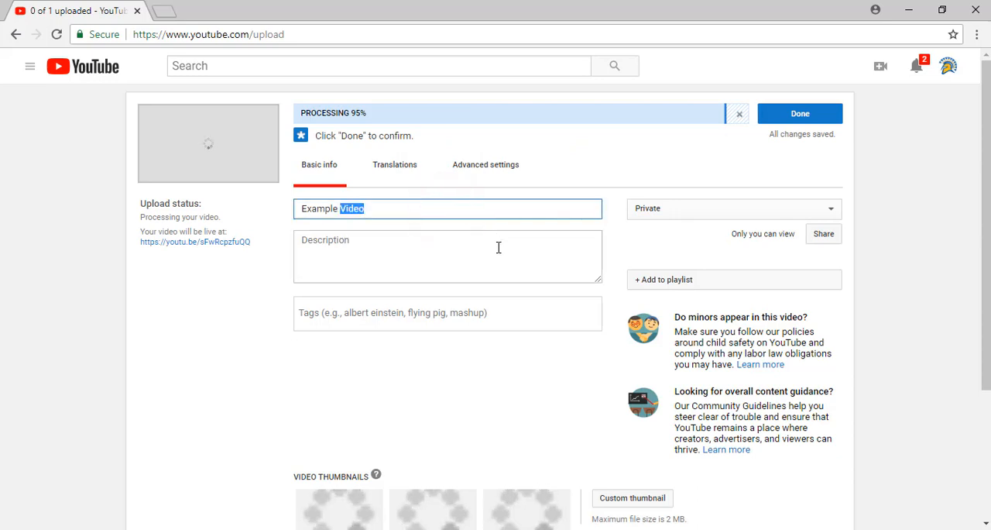
pyautogui.click(498, 248)
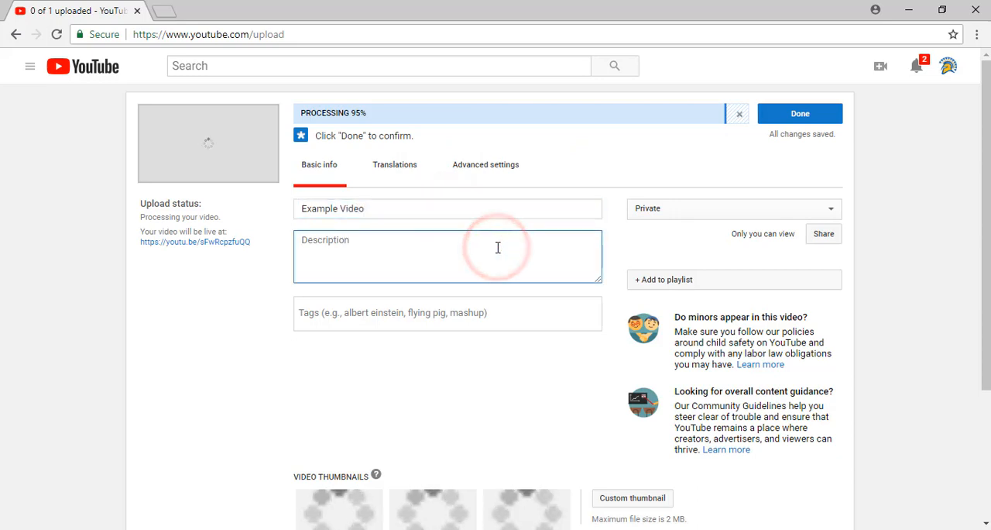
pyautogui.write('Example De')
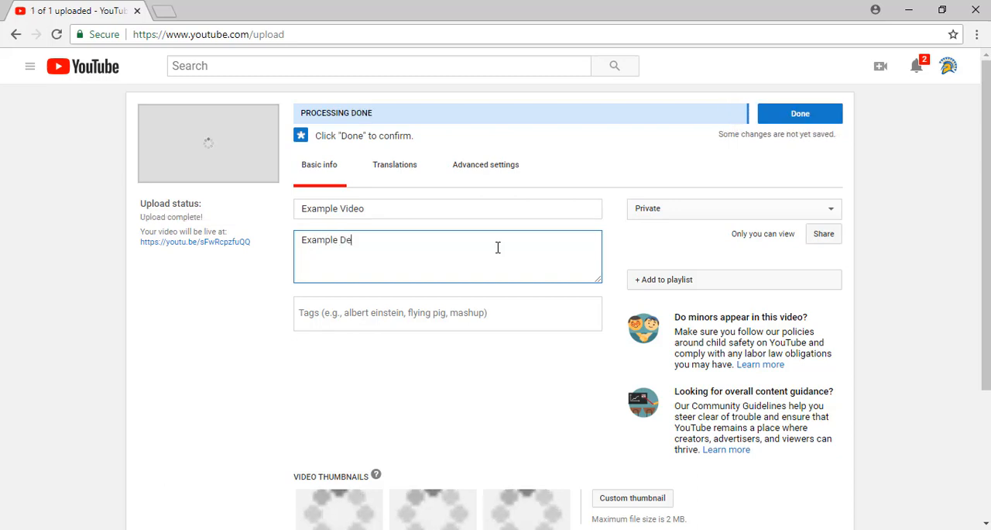
pyautogui.write('s')
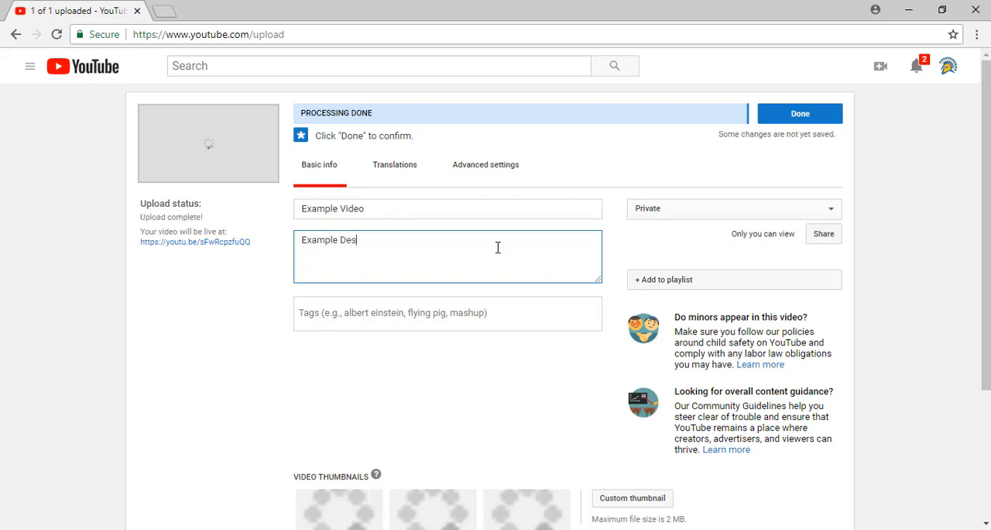
pyautogui.write('cription')
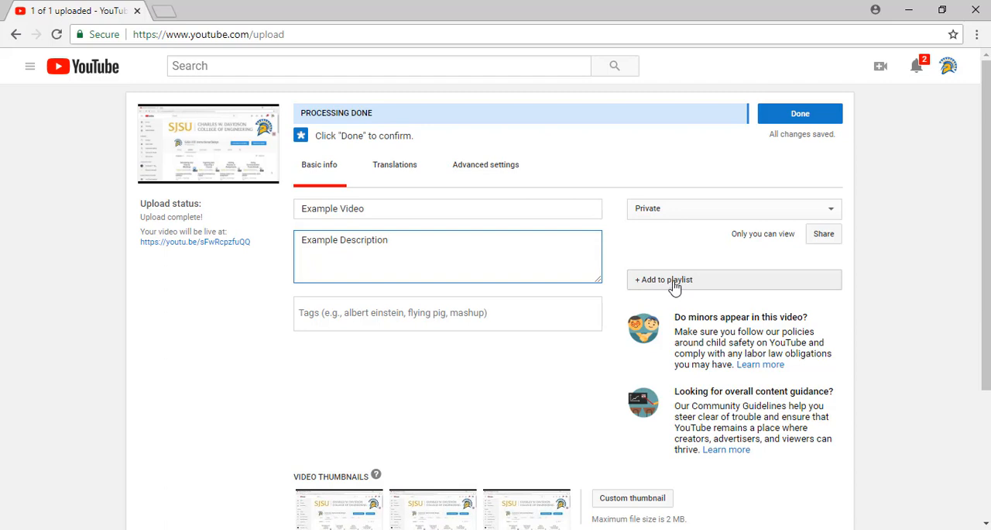
# - Review the upload's translation options, advanced settings including the caption certification choices, and the video thumbnail options
pyautogui.click(391, 176)
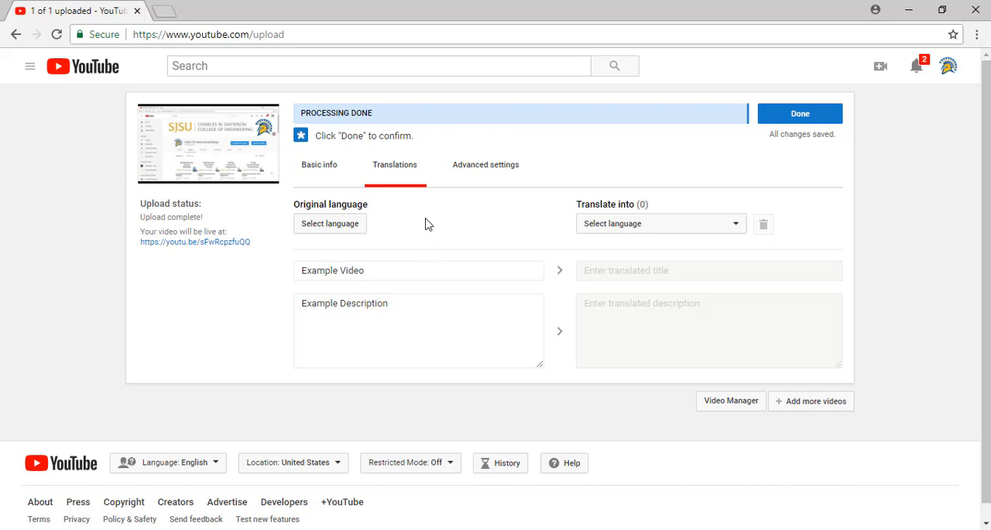
pyautogui.click(491, 166)
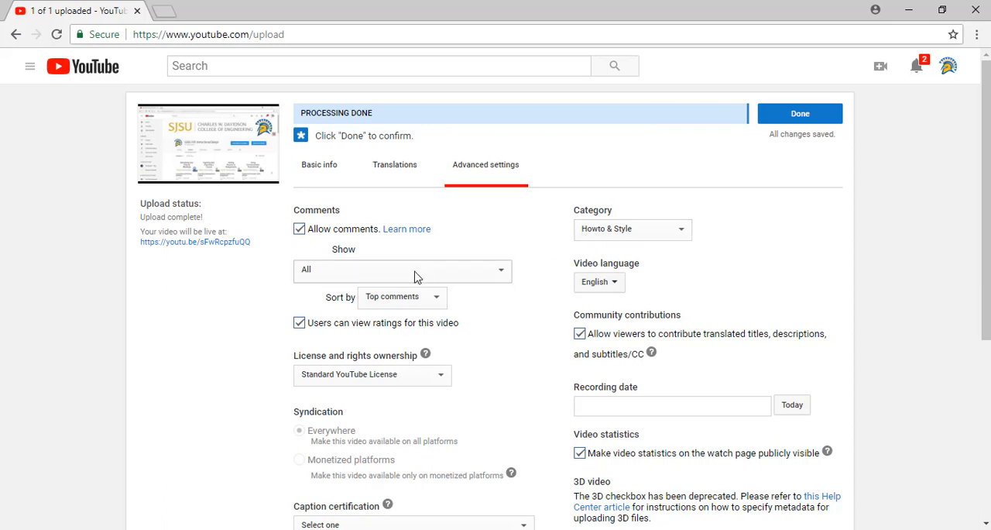
pyautogui.scroll(-1, 458, 292)
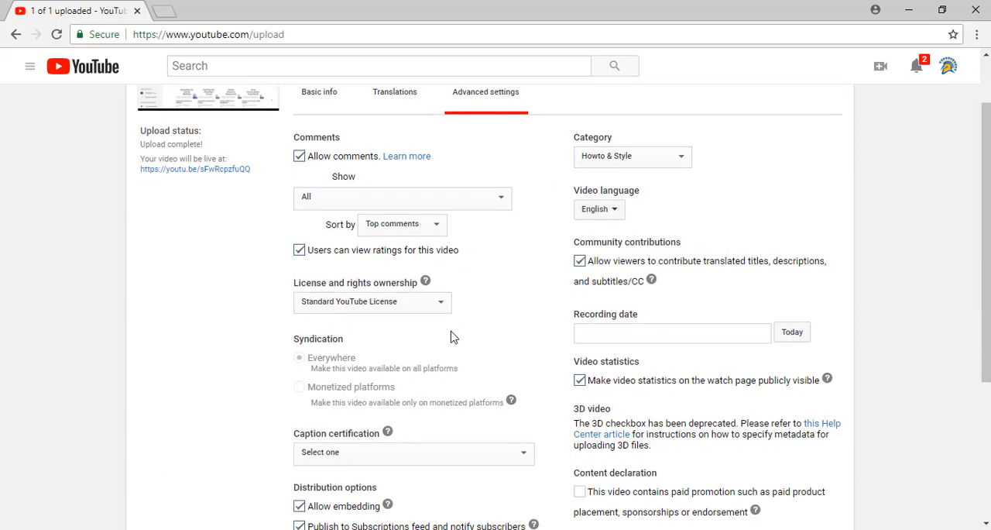
pyautogui.scroll(-1, 454, 338)
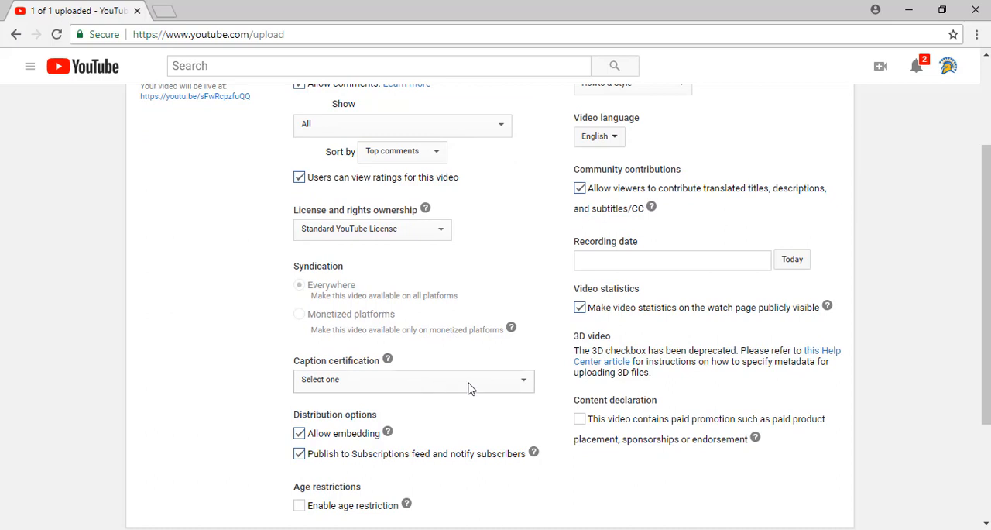
pyautogui.click(526, 388)
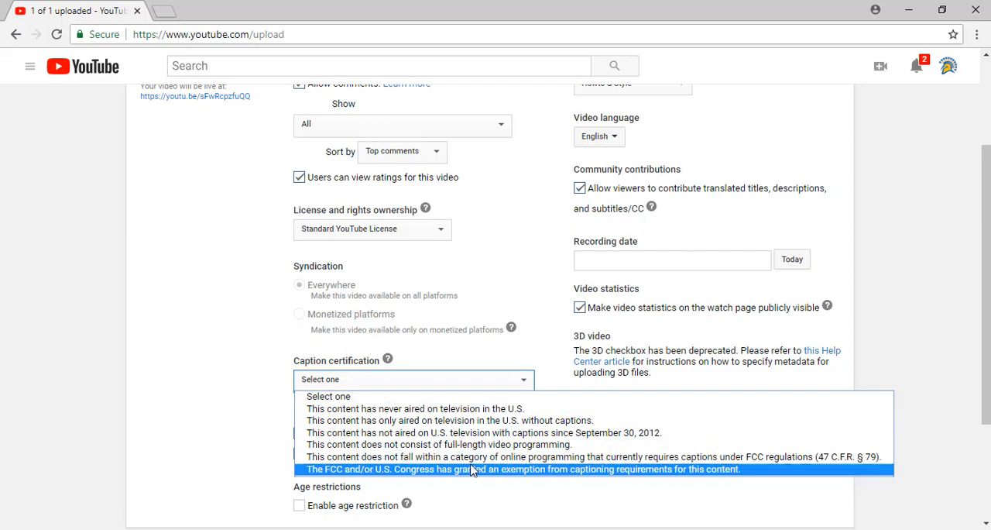
pyautogui.click(524, 384)
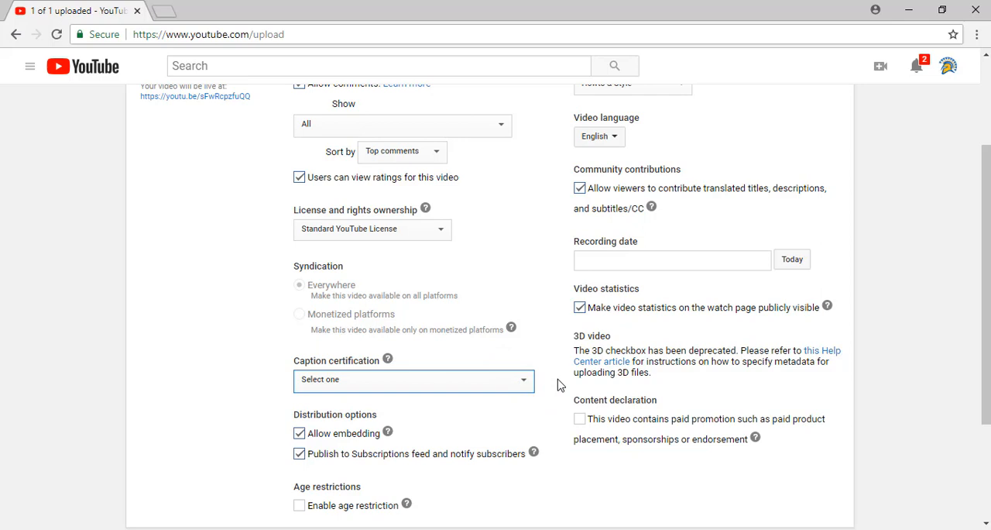
pyautogui.scroll(2, 569, 353)
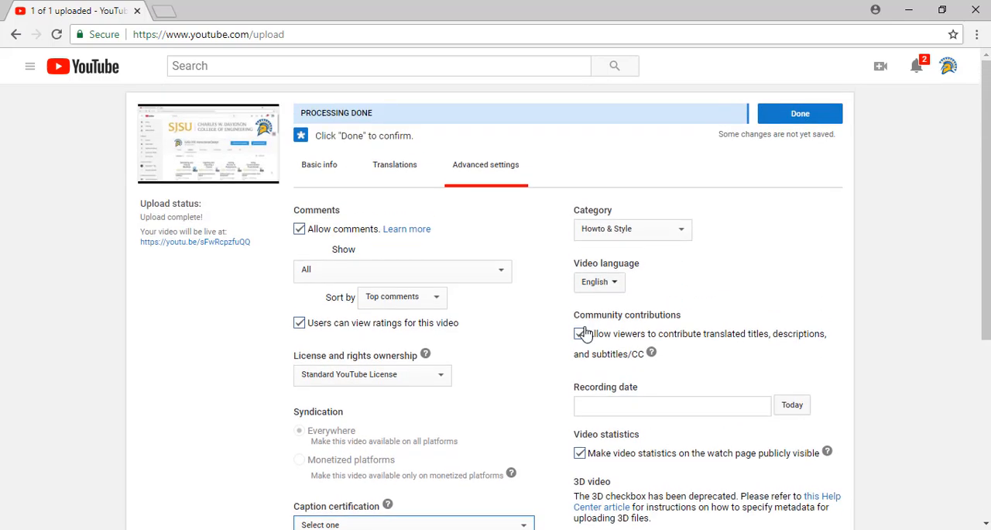
pyautogui.click(335, 176)
pyautogui.scroll(-2, 571, 336)
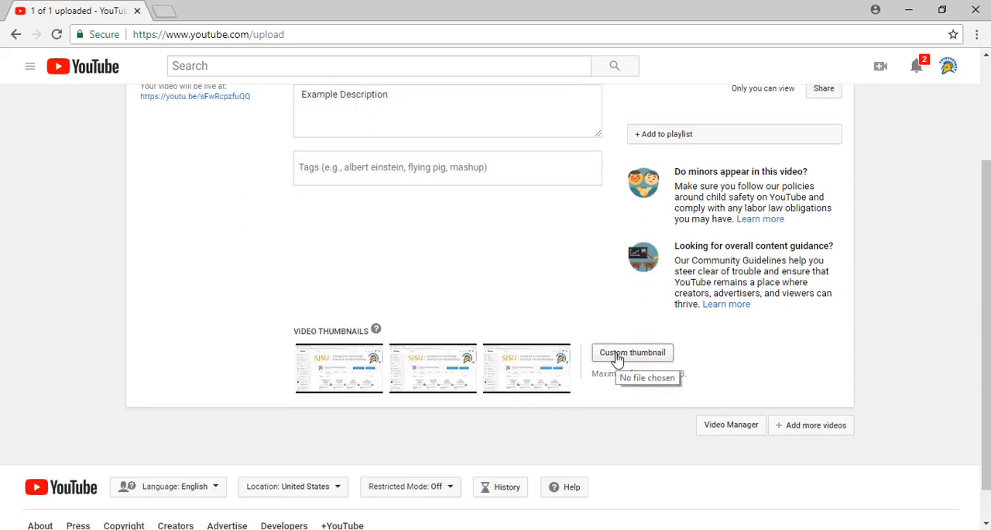
pyautogui.scroll(2, 682, 393)
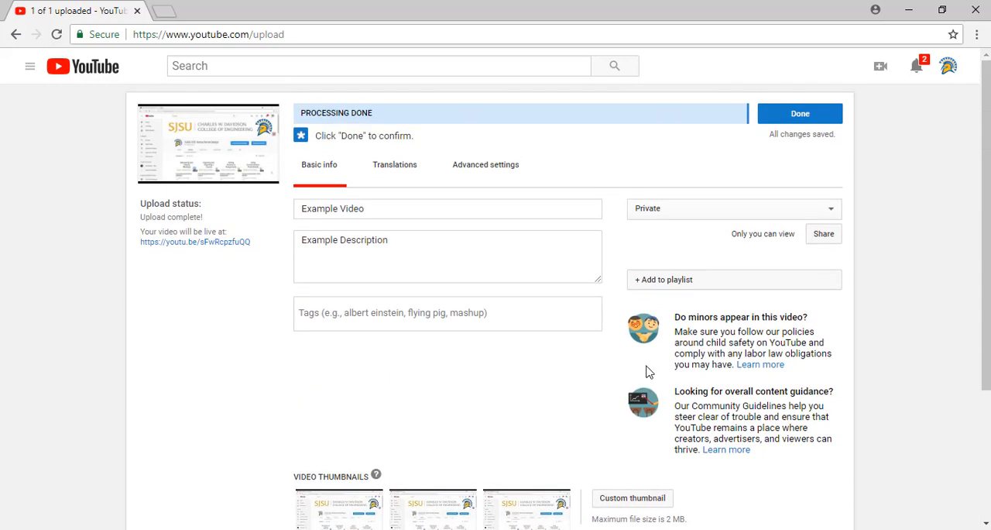
# - Finalize the upload and play the uploaded video from its link
pyautogui.click(788, 121)
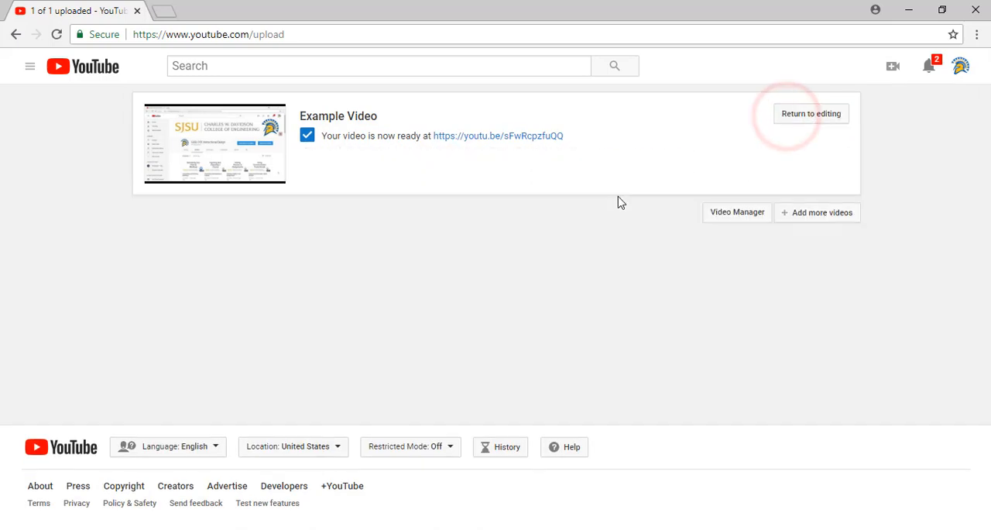
pyautogui.click(515, 138)
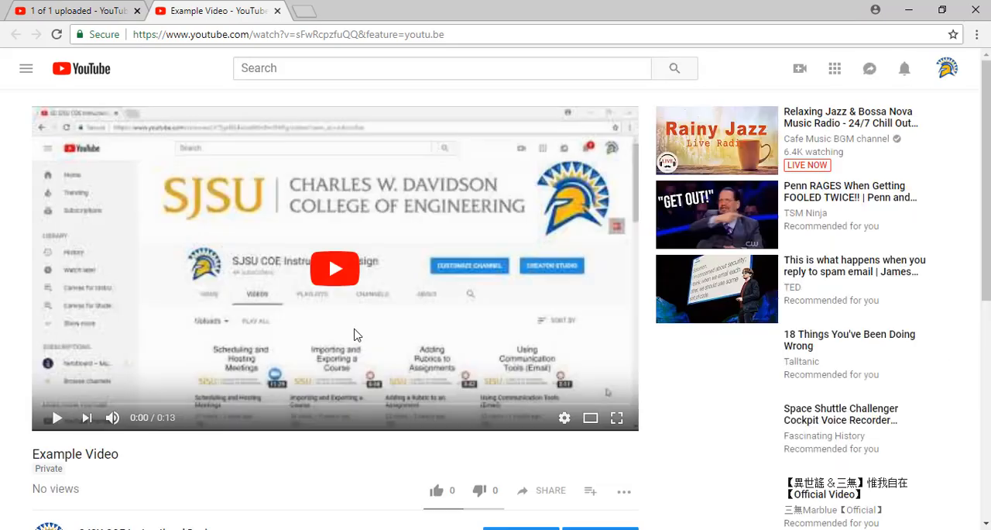
pyautogui.click(339, 283)
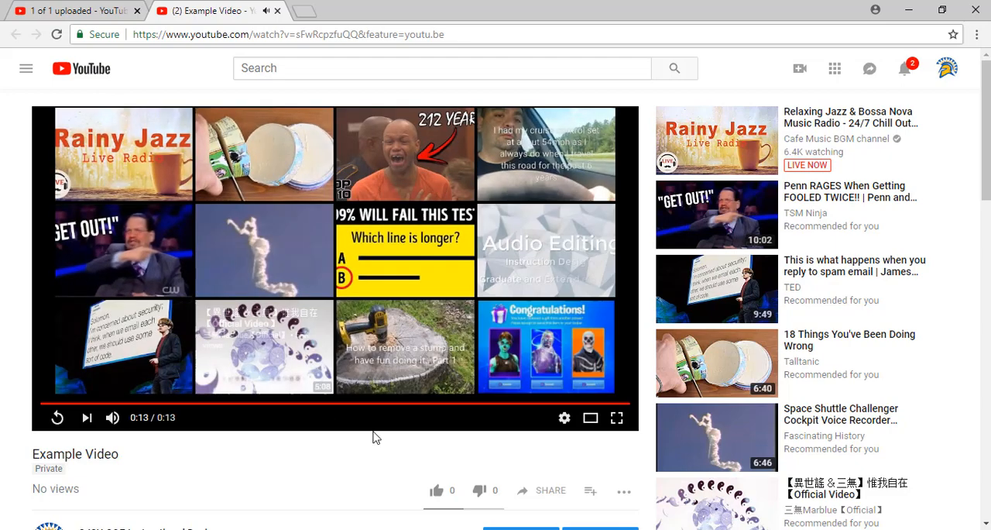
# - Open the uploaded video's edit page and go to the channel's Creator Studio dashboard
pyautogui.scroll(-4, 411, 503)
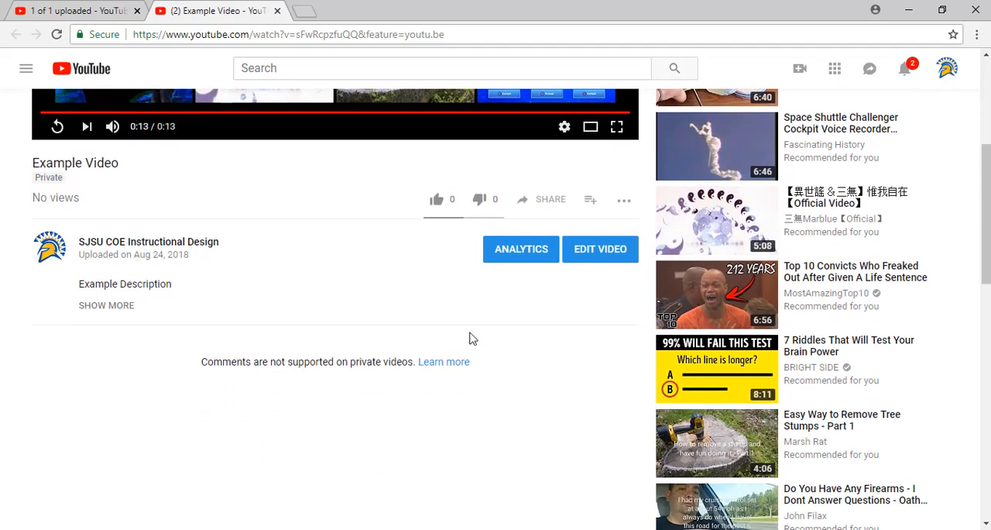
pyautogui.click(608, 257)
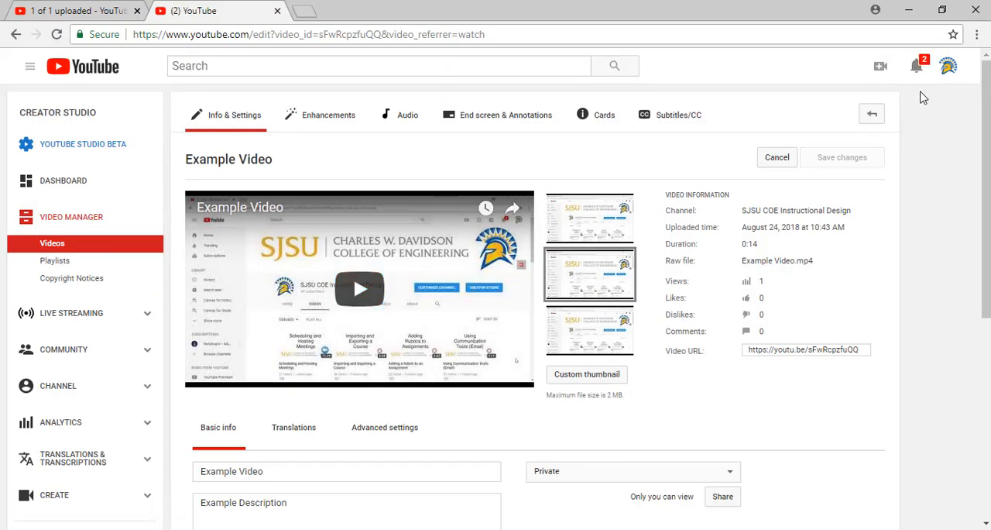
pyautogui.click(946, 68)
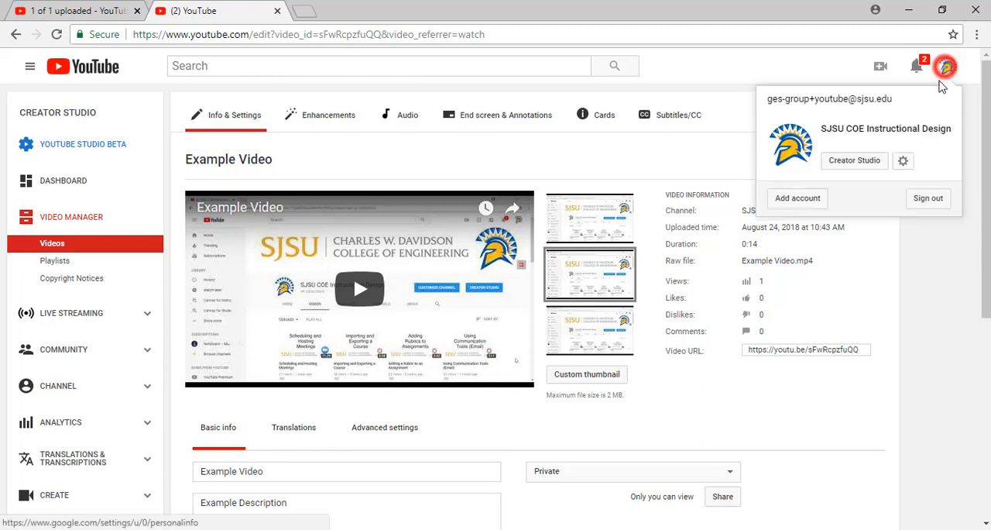
pyautogui.click(861, 161)
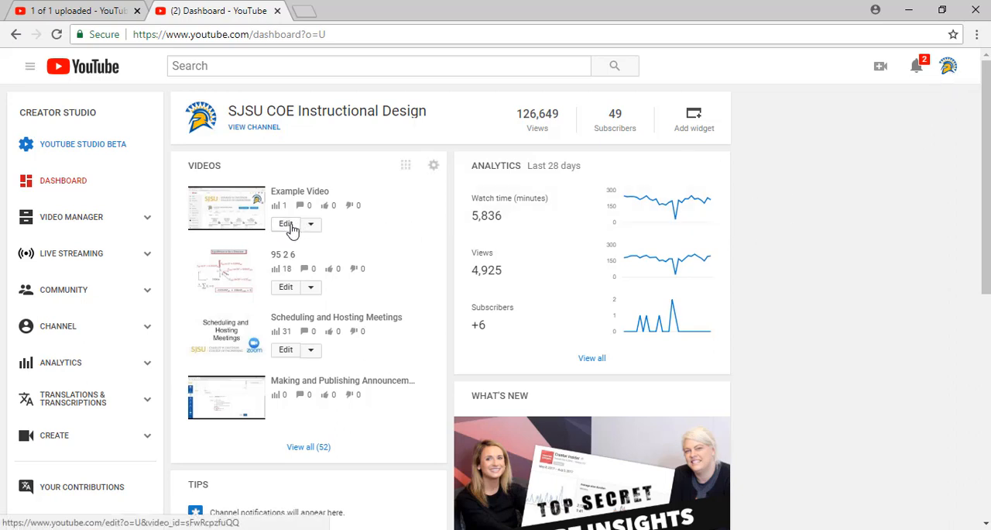
# - Open the subtitle and closed caption management for Example Video and add new subtitles in English
pyautogui.click(333, 226)
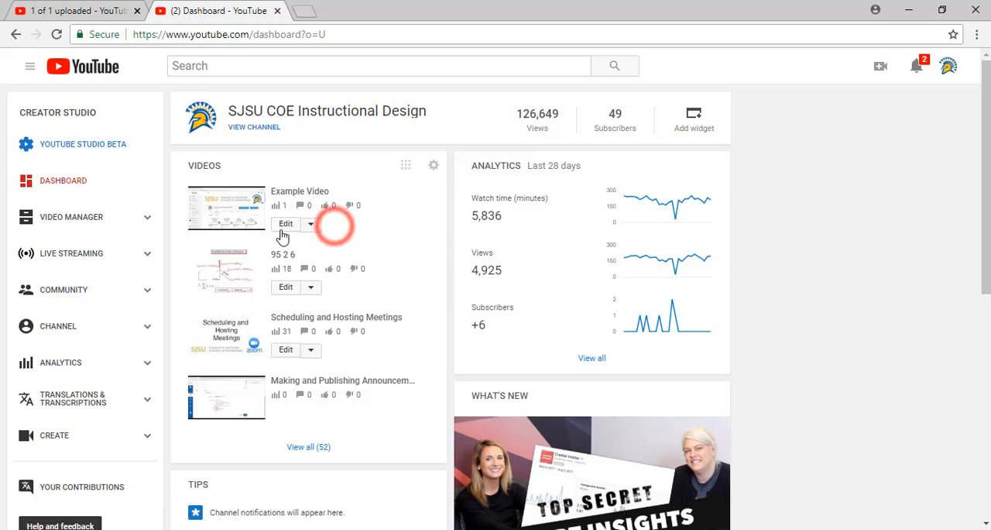
pyautogui.click(311, 224)
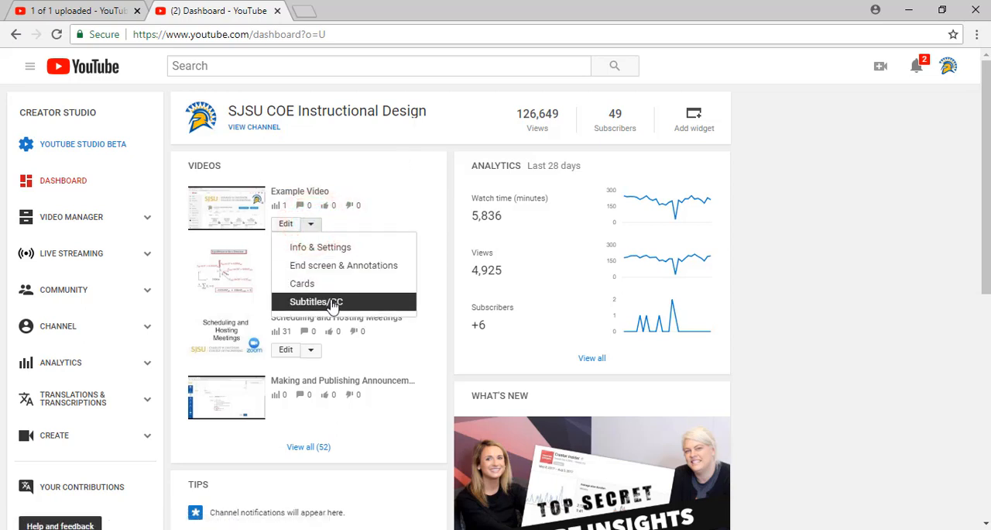
pyautogui.click(331, 302)
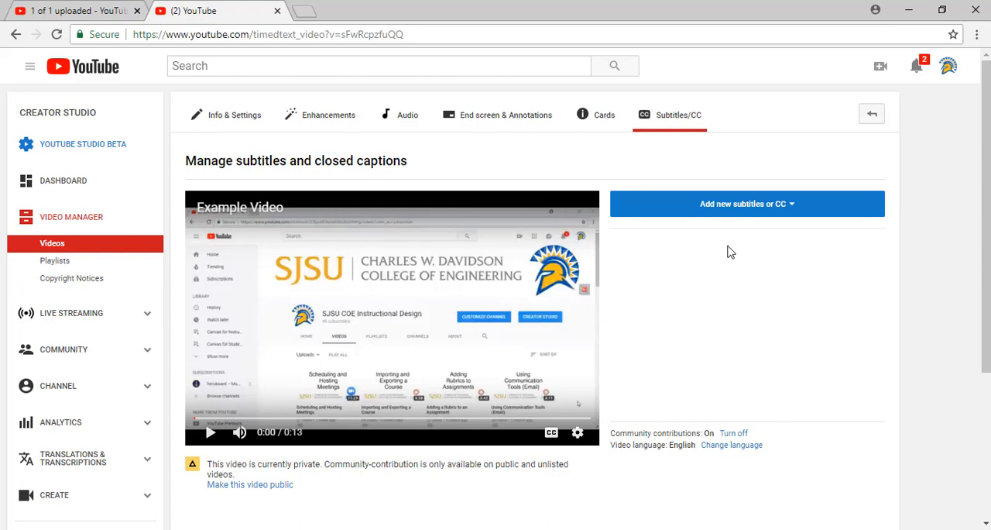
pyautogui.click(746, 209)
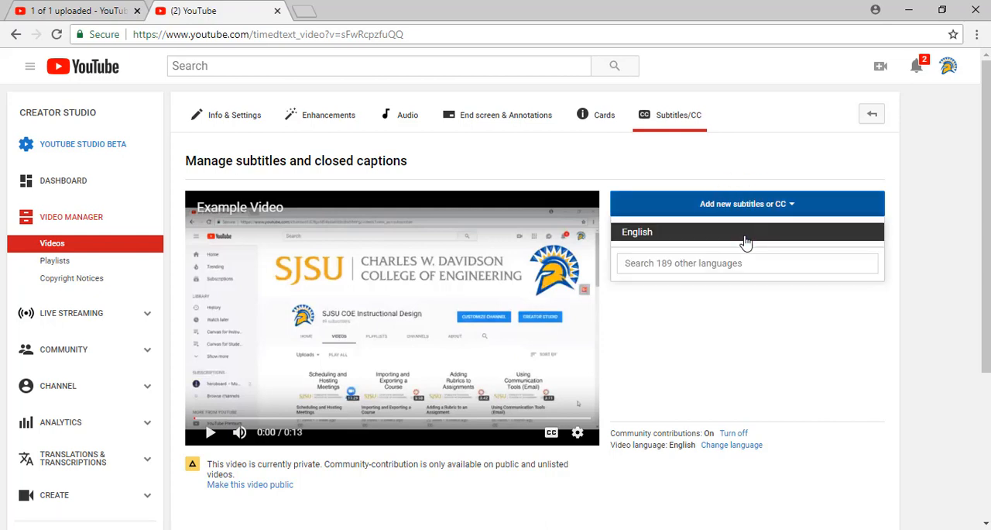
pyautogui.click(746, 235)
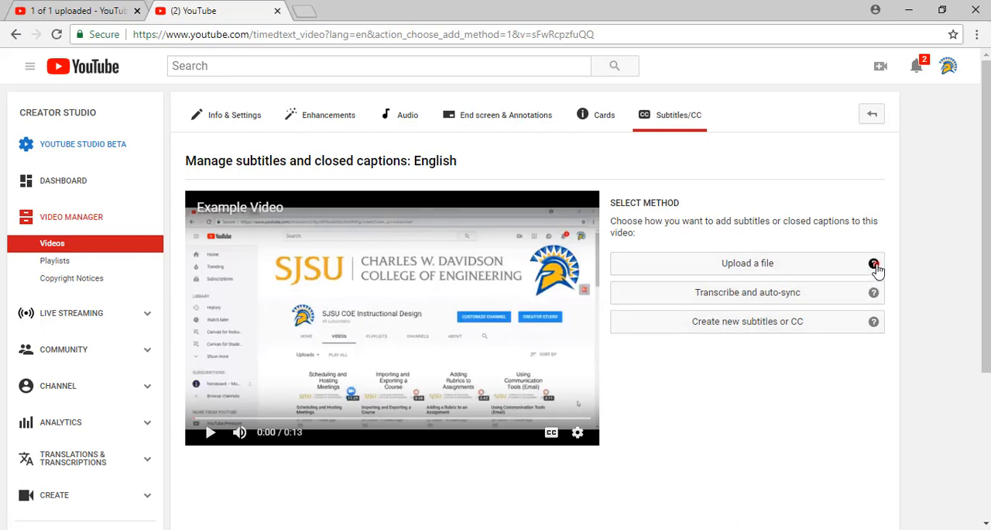
# - Review the help descriptions for uploading a file, transcribing with auto-sync, and creating new subtitles or CC
pyautogui.click(874, 265)
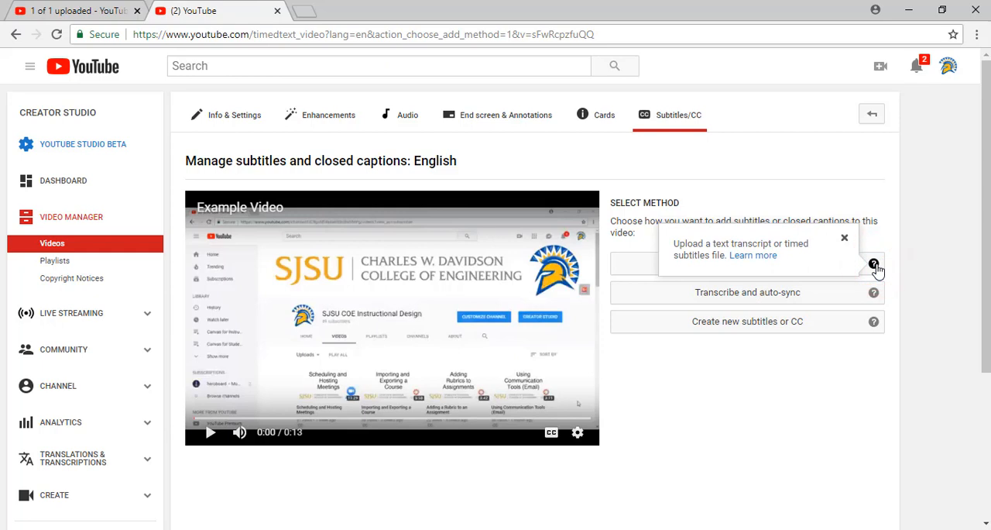
pyautogui.click(876, 266)
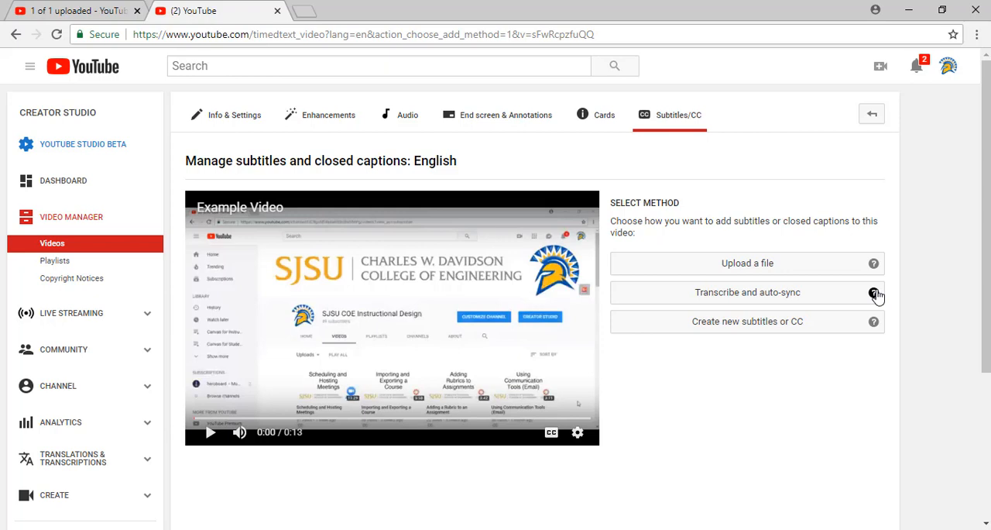
pyautogui.click(875, 294)
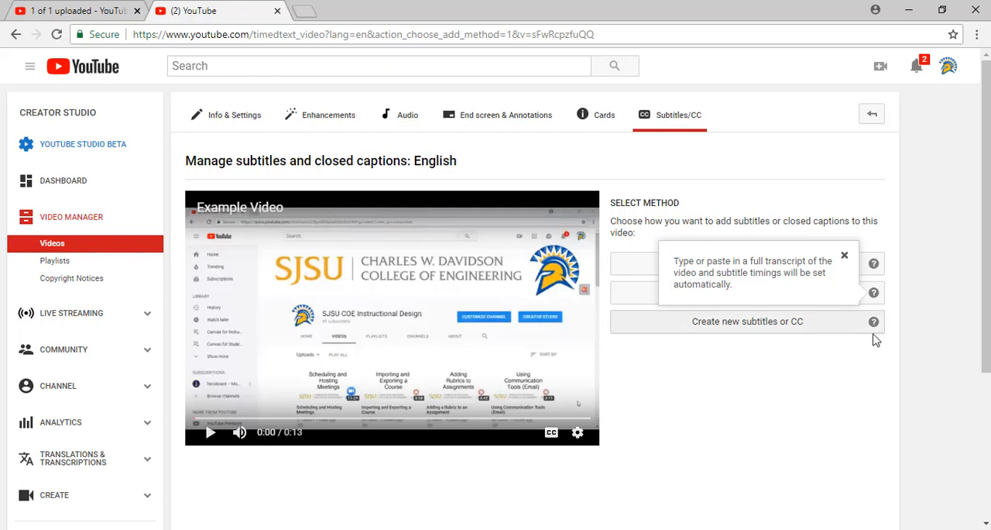
pyautogui.click(875, 322)
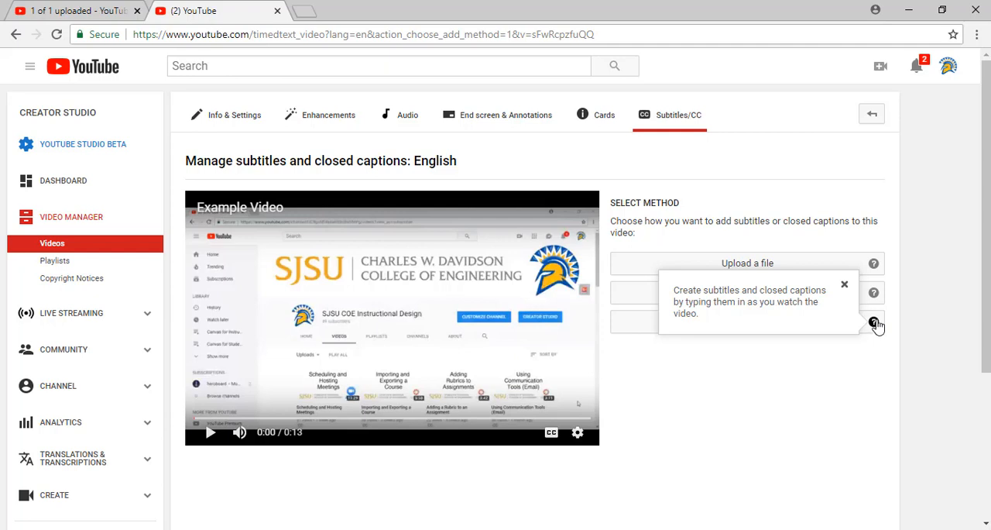
pyautogui.click(827, 363)
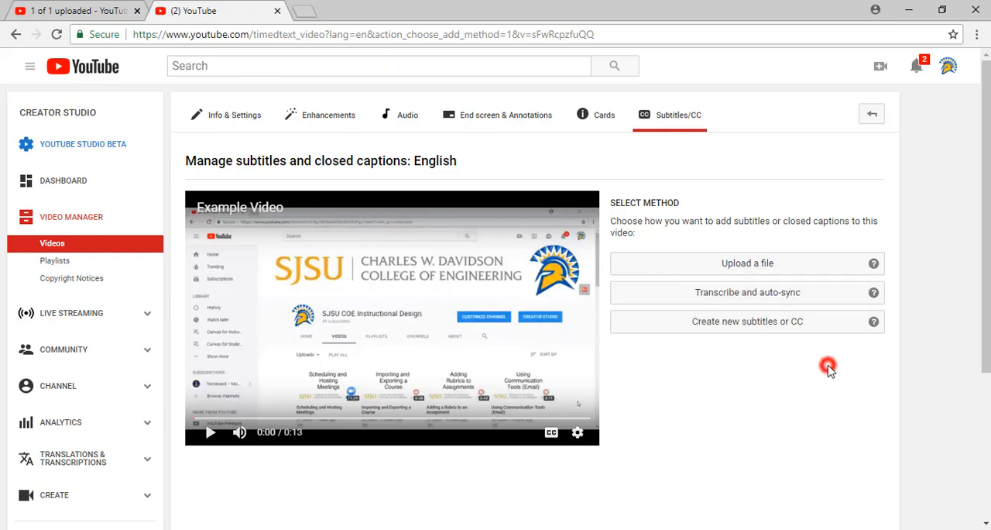
# - Create new subtitles manually and add a caption at 0:00.0 to 0:00.9 reading "Example Subtitle"
pyautogui.click(752, 329)
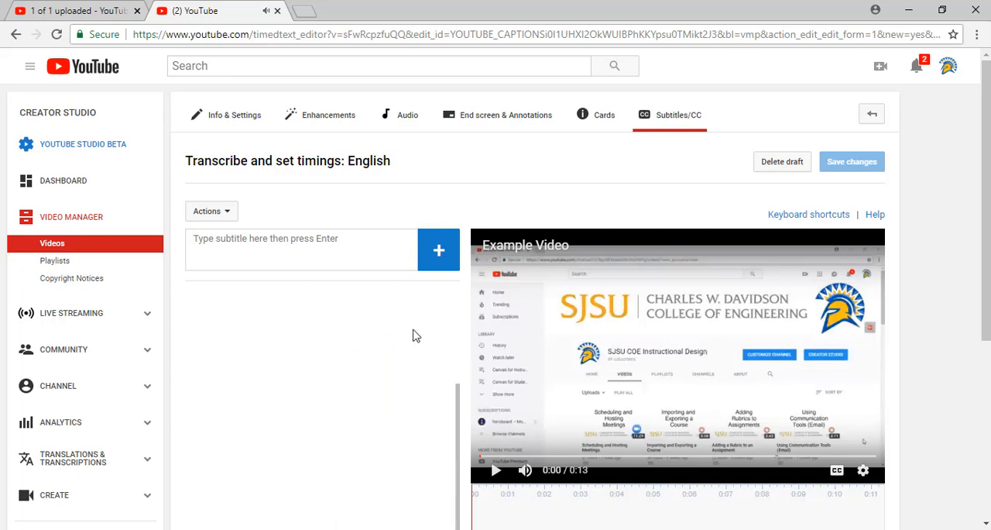
pyautogui.scroll(-2, 953, 290)
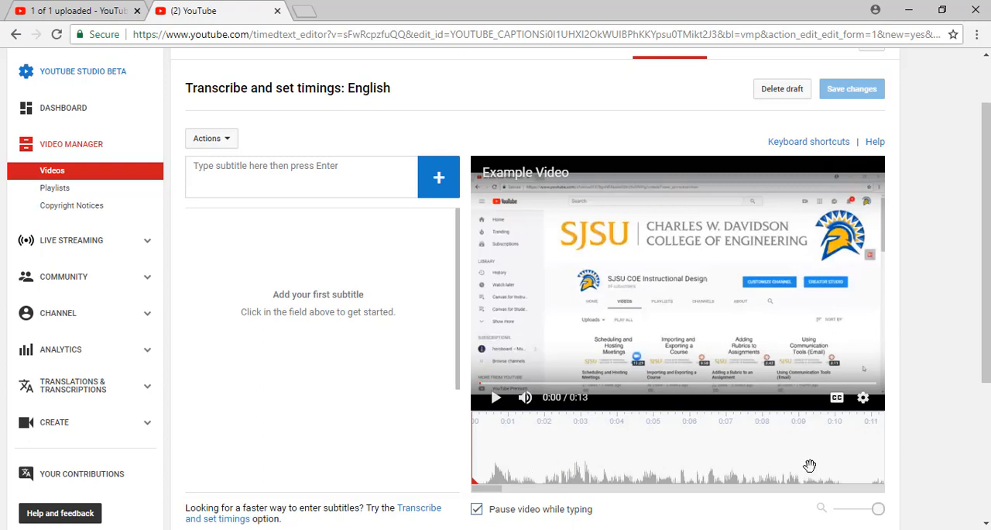
pyautogui.moveTo(811, 464); pyautogui.dragTo(784, 455)
pyautogui.click(431, 179)
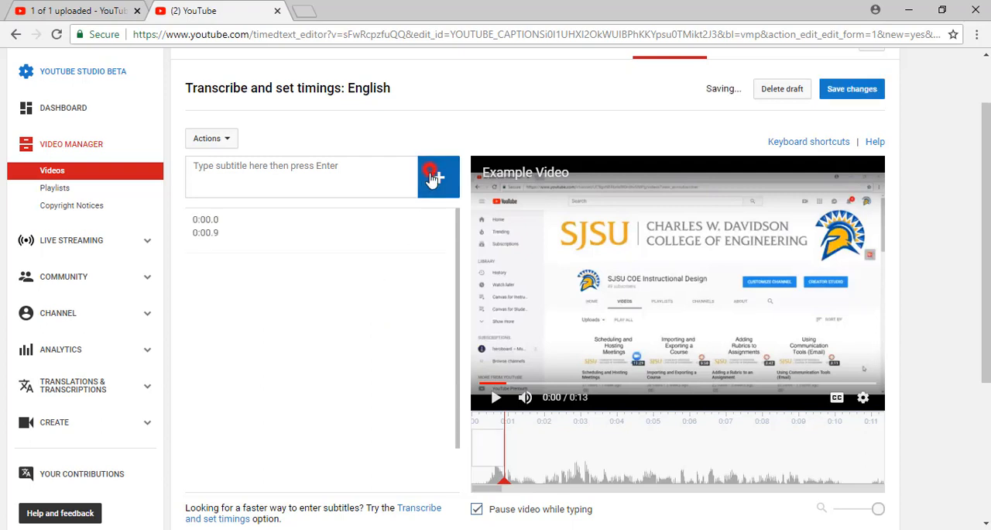
pyautogui.click(321, 217)
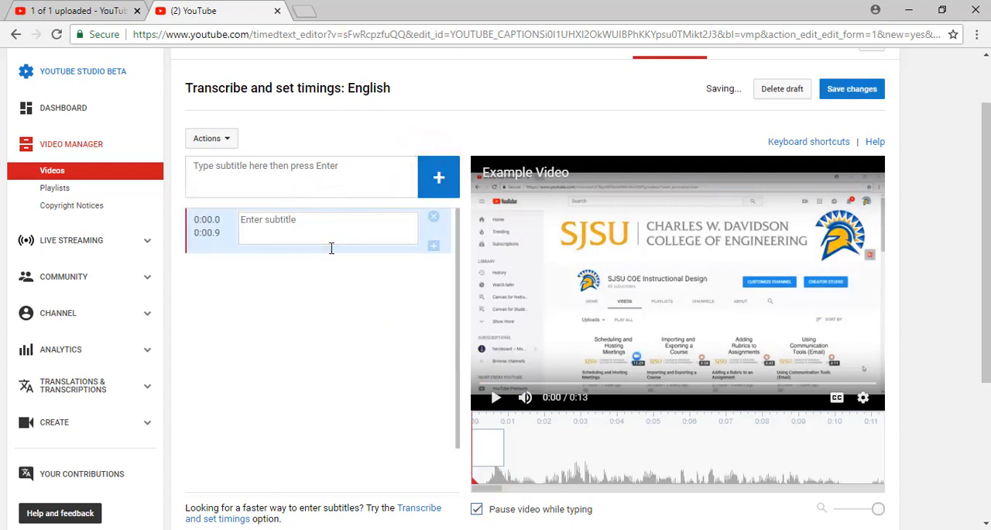
pyautogui.write('Exam')
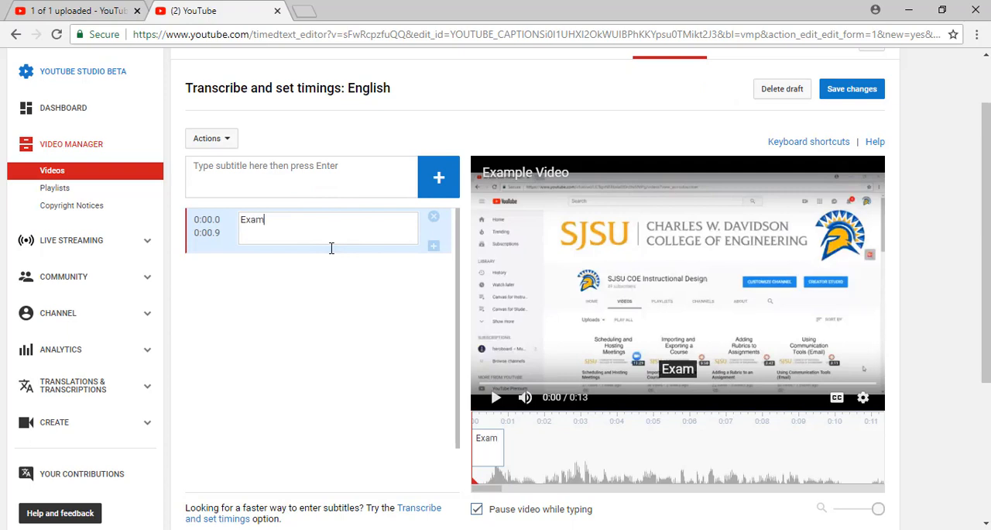
pyautogui.write('ple Subtit')
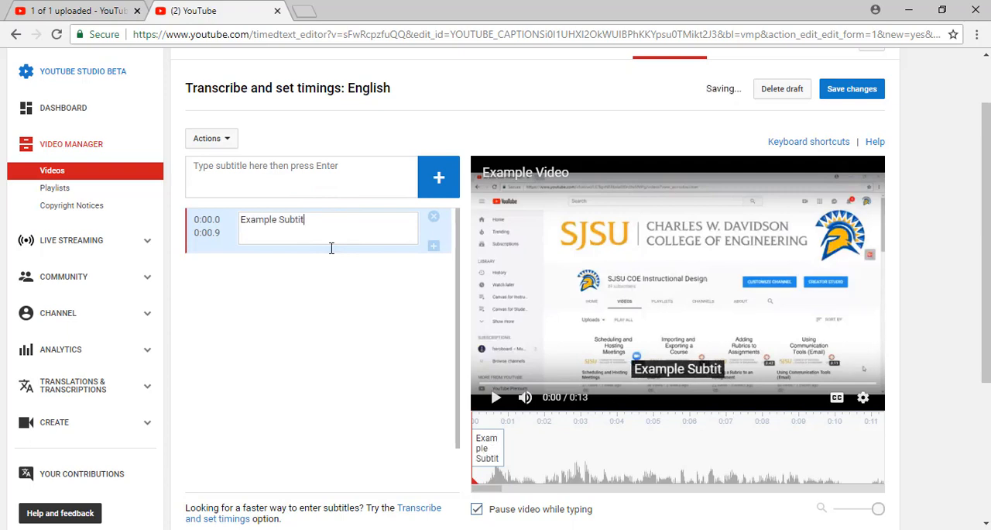
pyautogui.write('le')
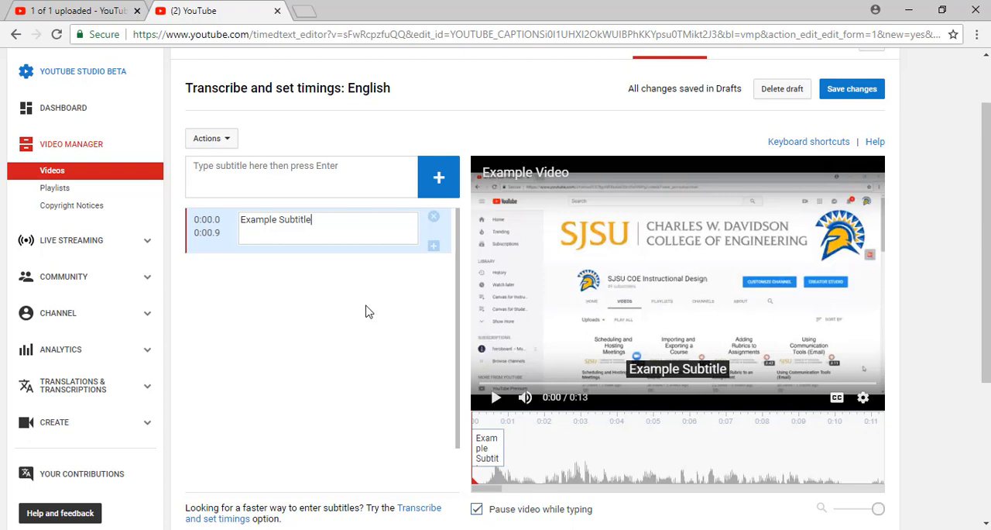
# - Save and publish the English subtitles, and turn on closed captions in the video preview
pyautogui.scroll(1, 360, 321)
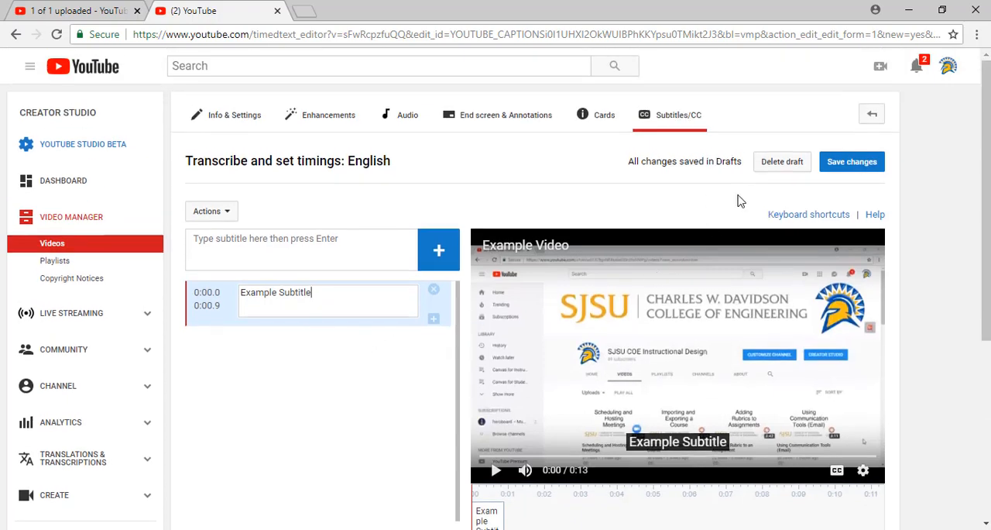
pyautogui.click(849, 163)
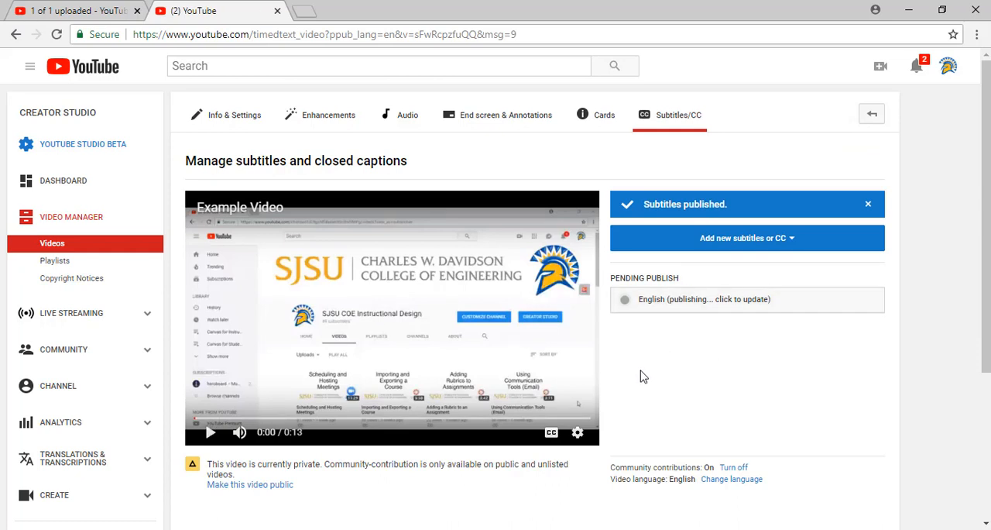
pyautogui.click(550, 435)
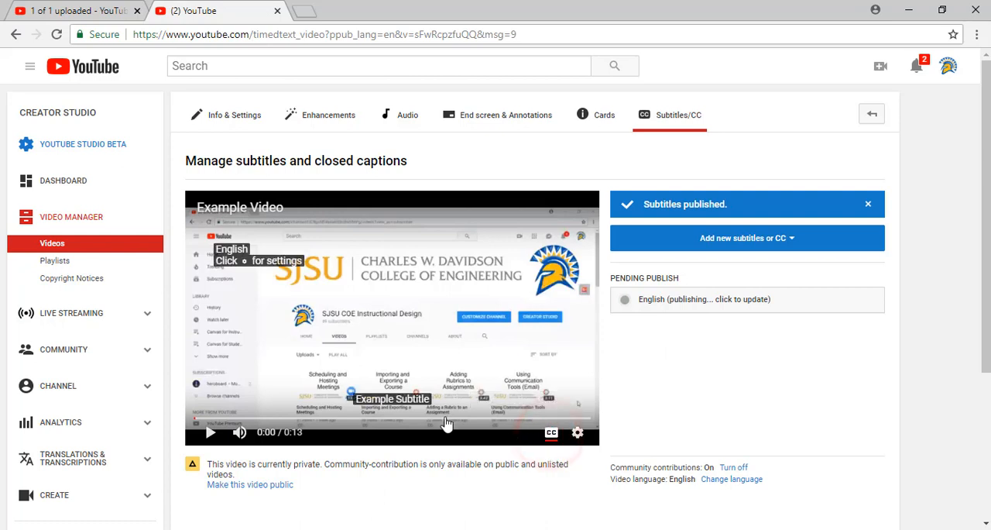